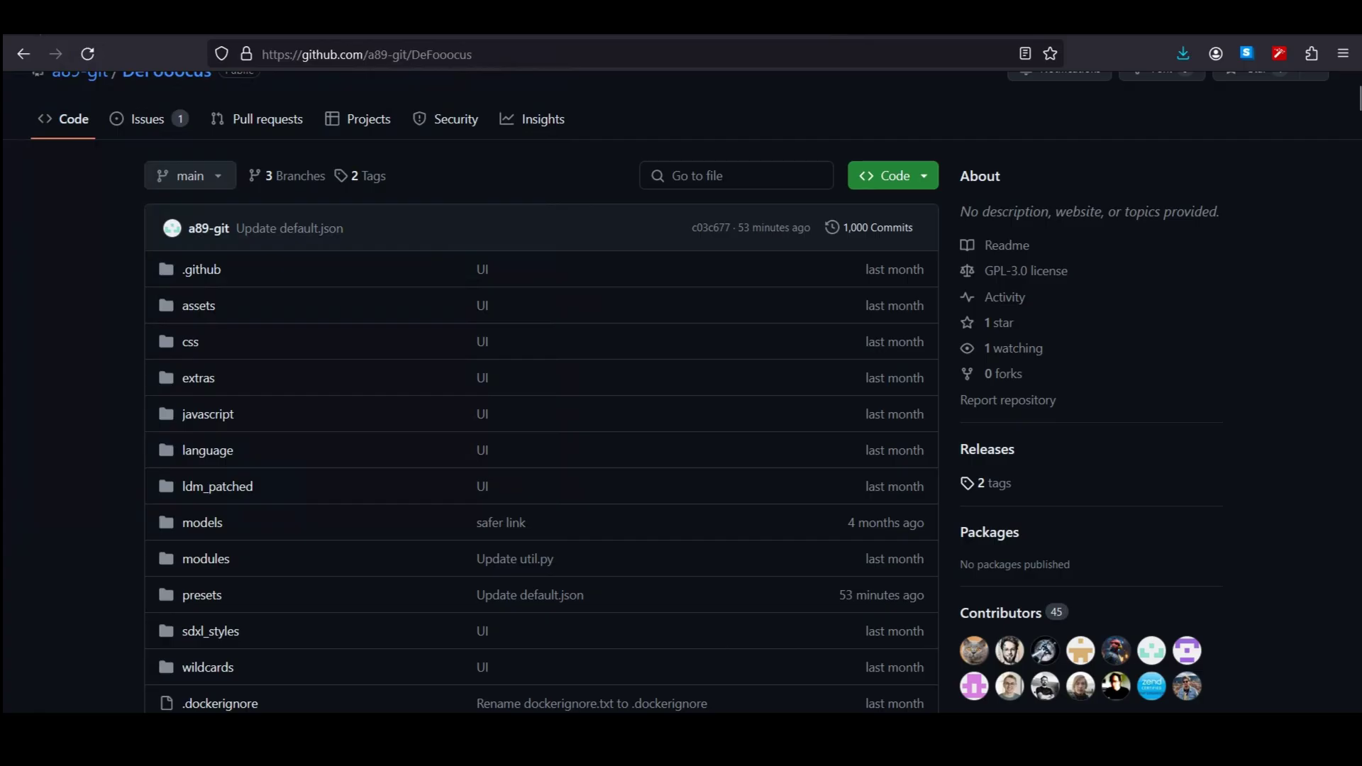
Scroll the DeFooocus repository page past the file list to the README introduction.
scroll(681, 390, down, 2)
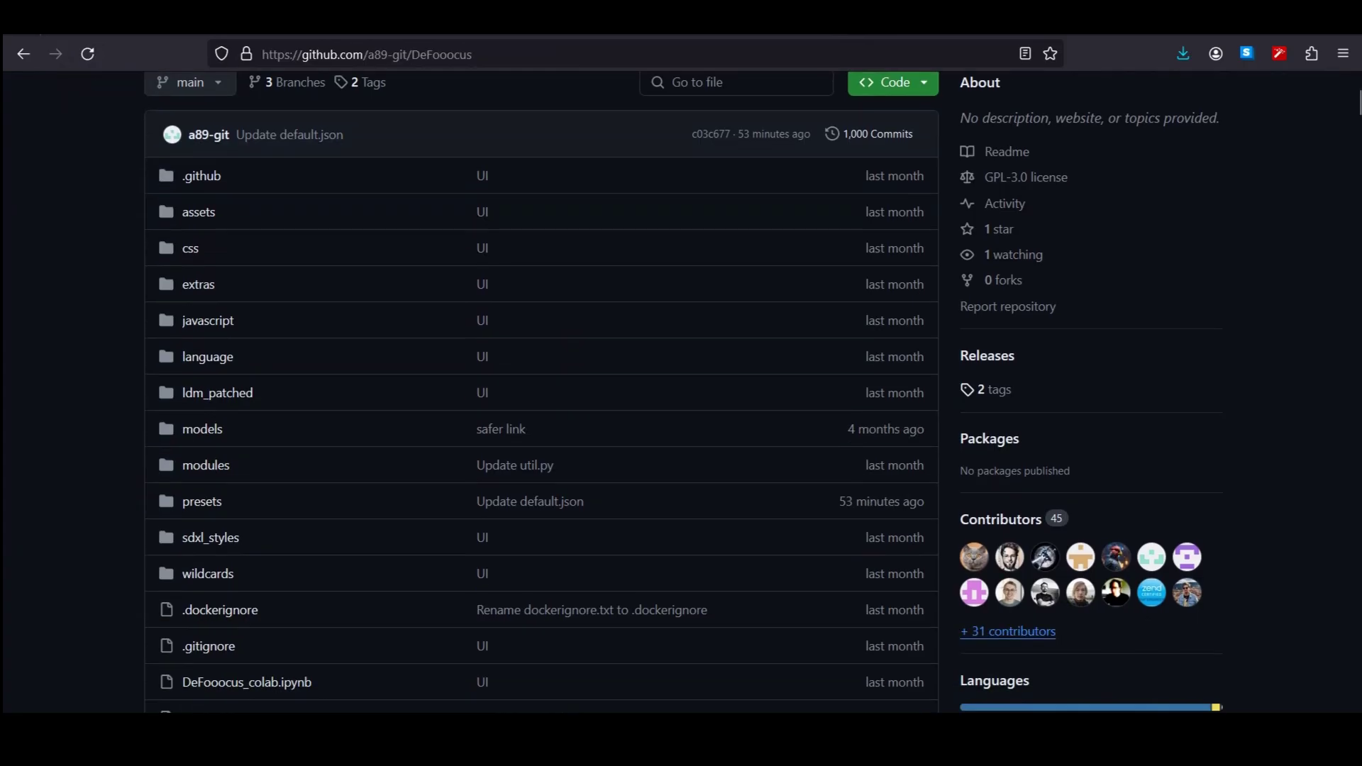
scroll(681, 391, down, 5)
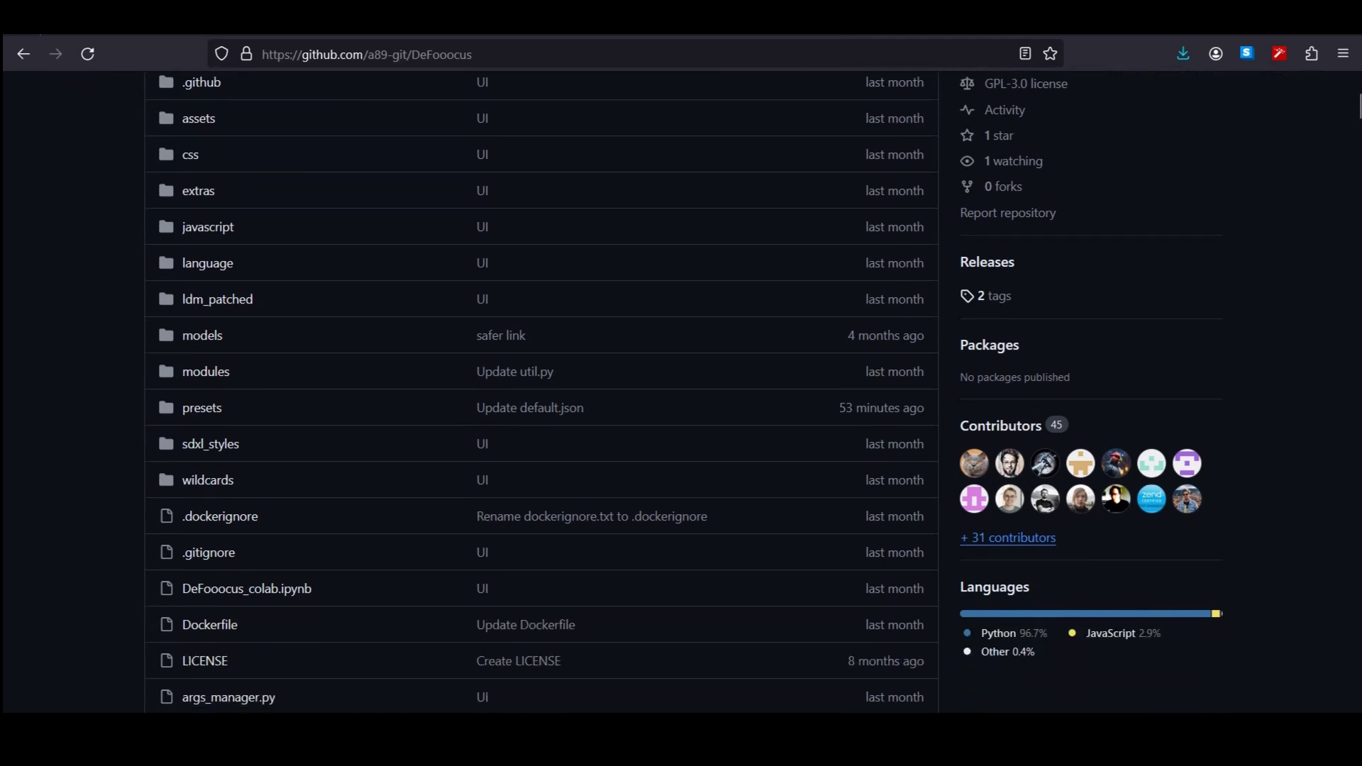
scroll(685, 392, down, 2)
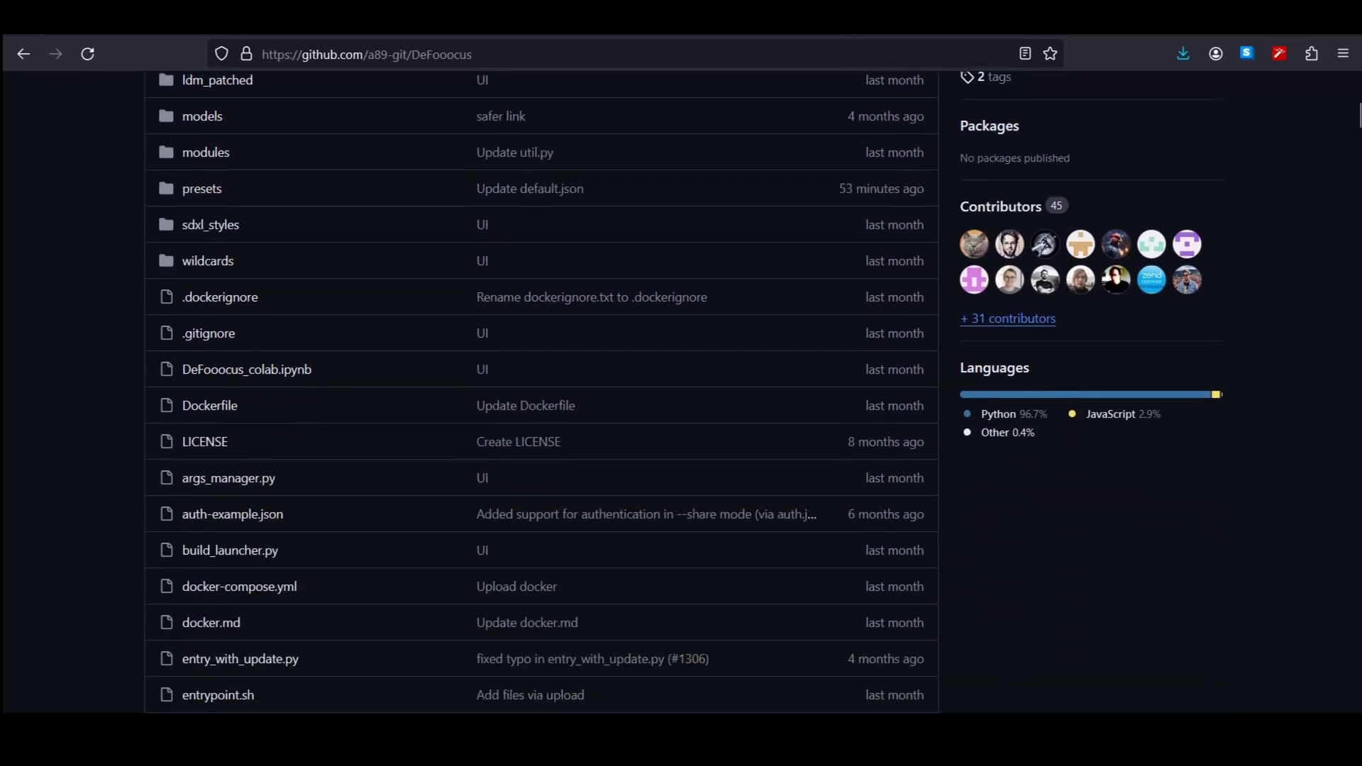
scroll(542, 390, down, 9)
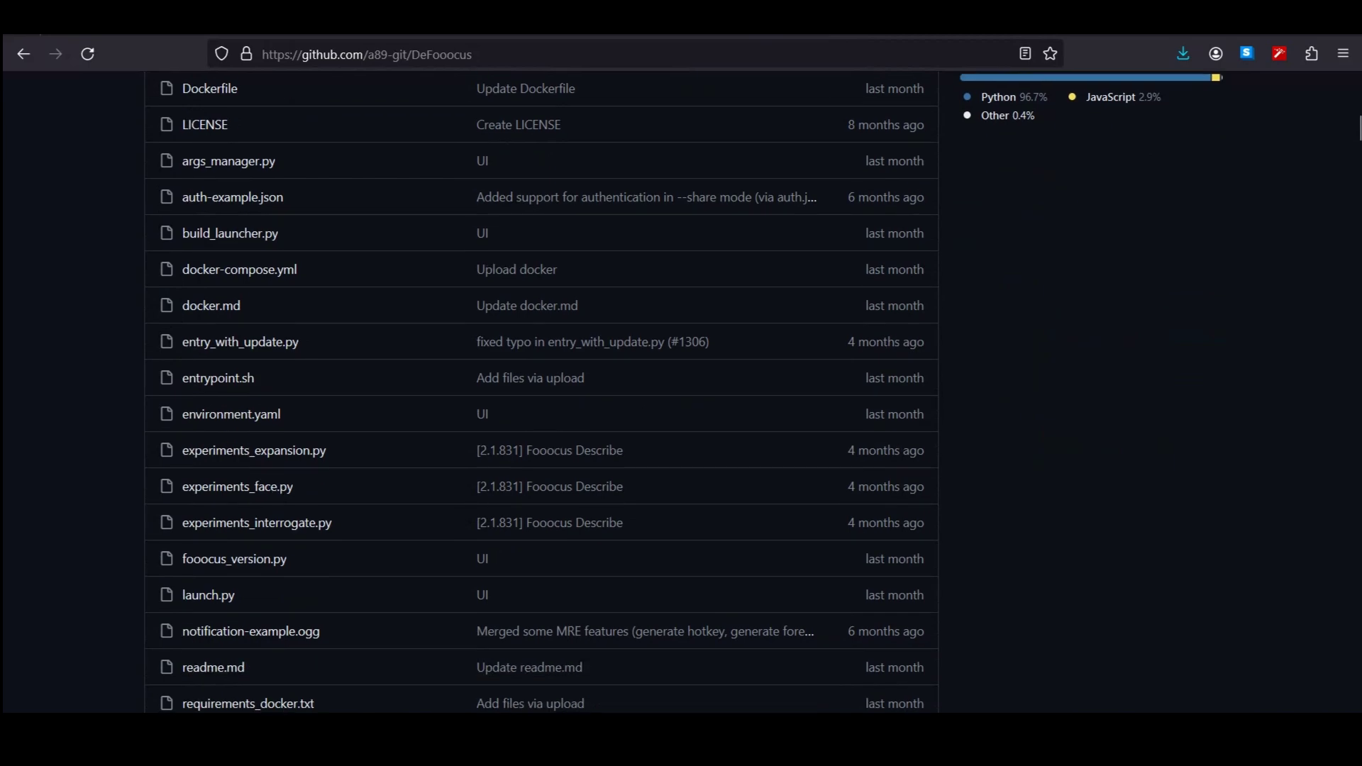
scroll(542, 390, down, 13)
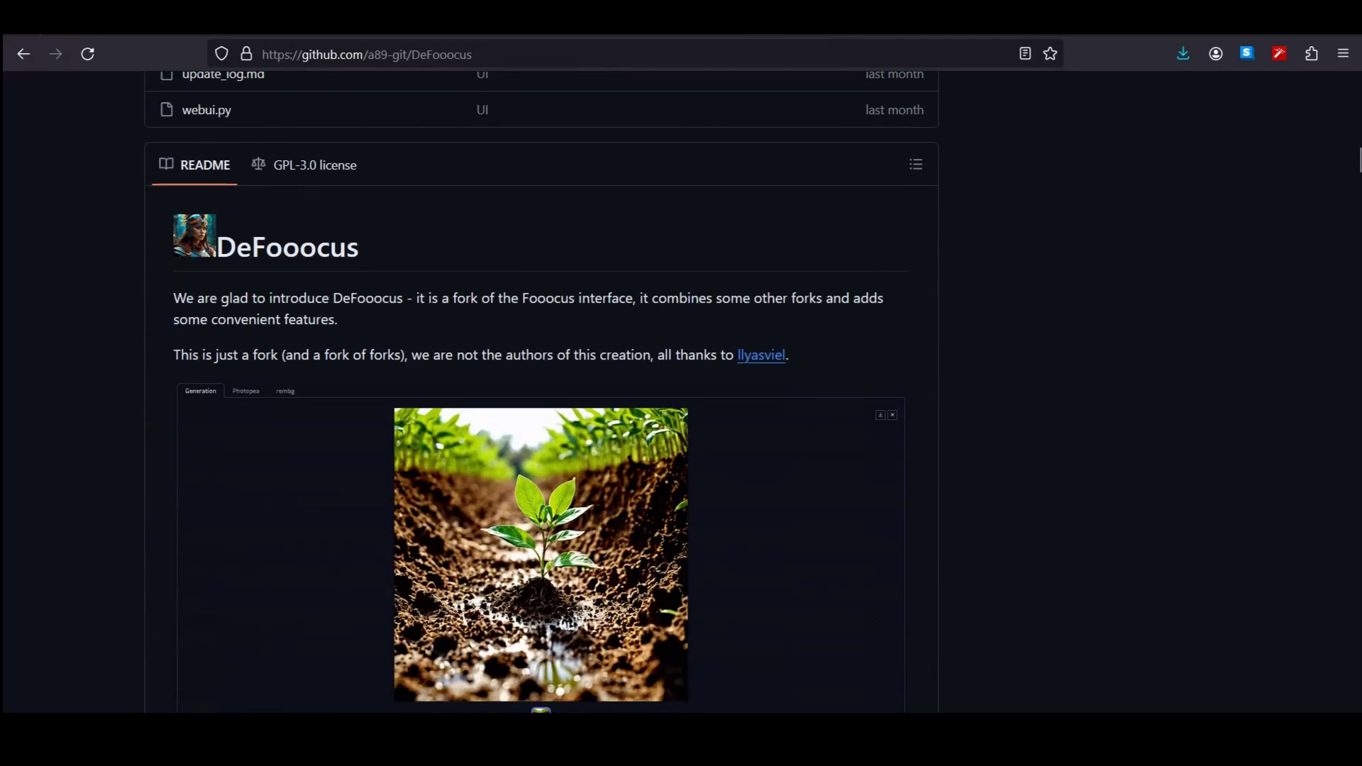
Read through the README's Photopea, rembg and Others sections down to 'Moving from Midjourney to DeFooocus'.
scroll(543, 390, down, 2)
scroll(542, 390, up, 2)
scroll(542, 390, down, 10)
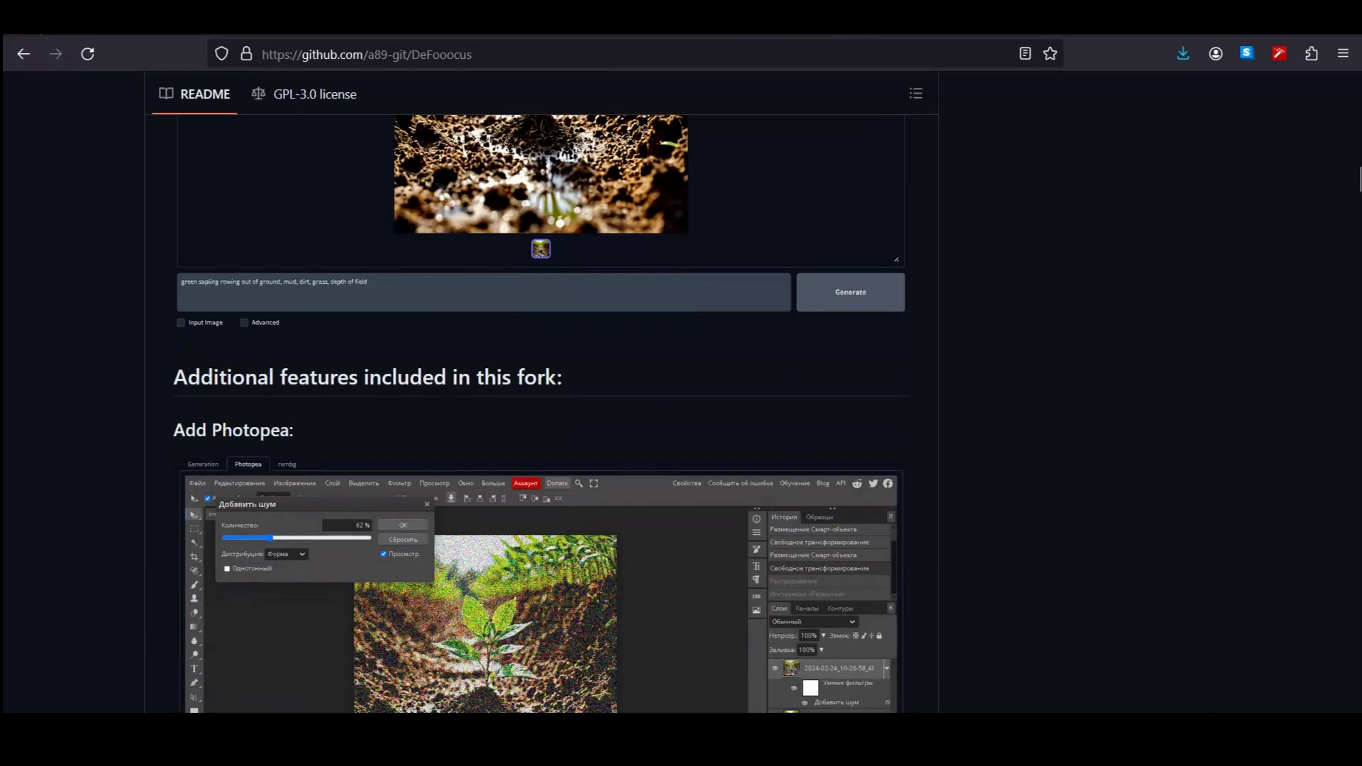
scroll(543, 390, down, 4)
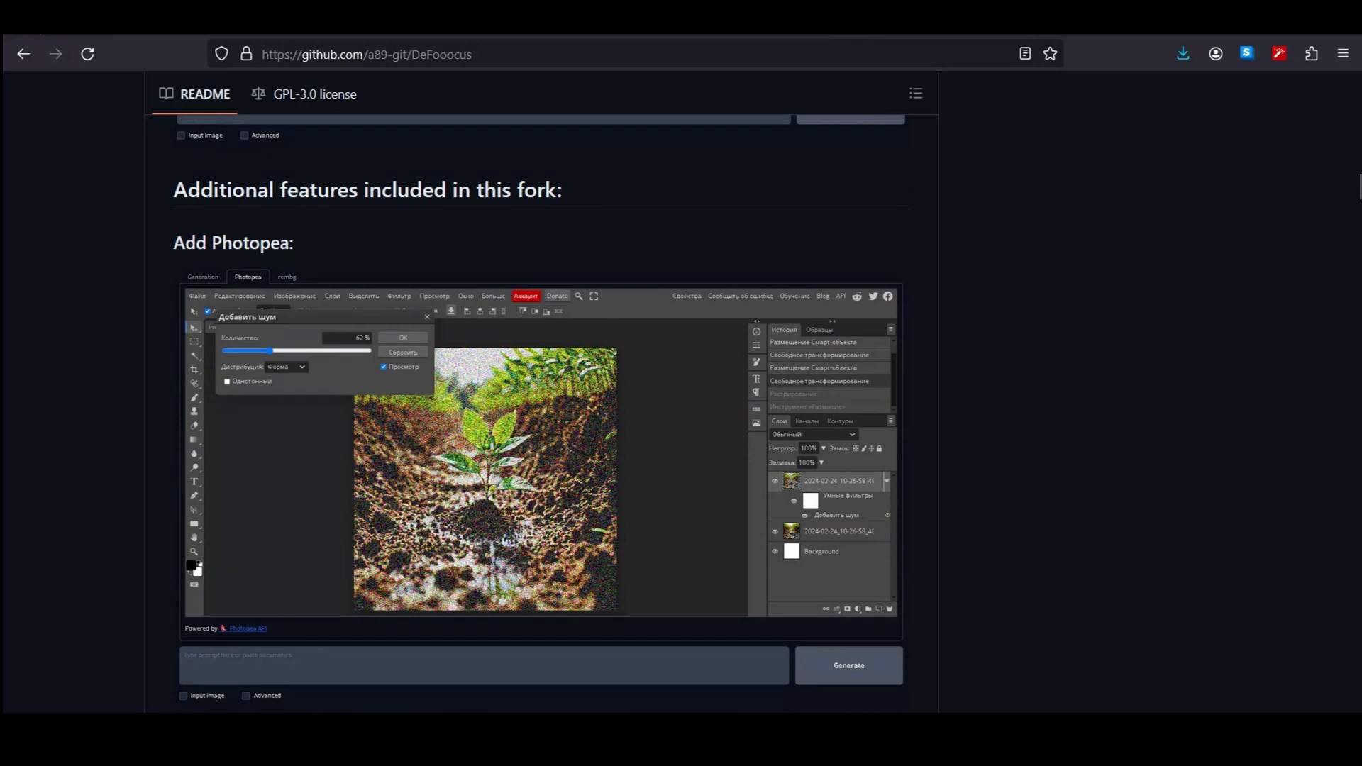
scroll(542, 391, down, 4)
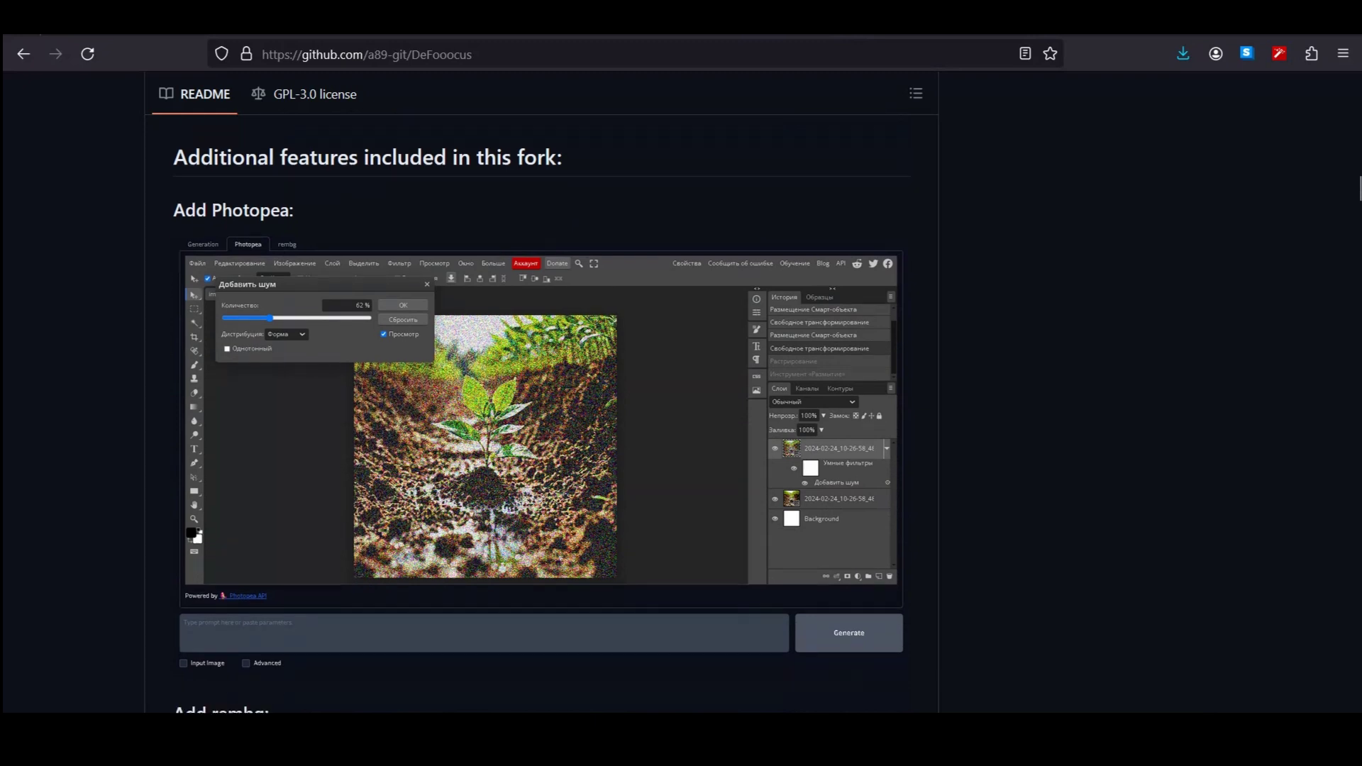
scroll(542, 391, down, 2)
scroll(539, 411, down, 8)
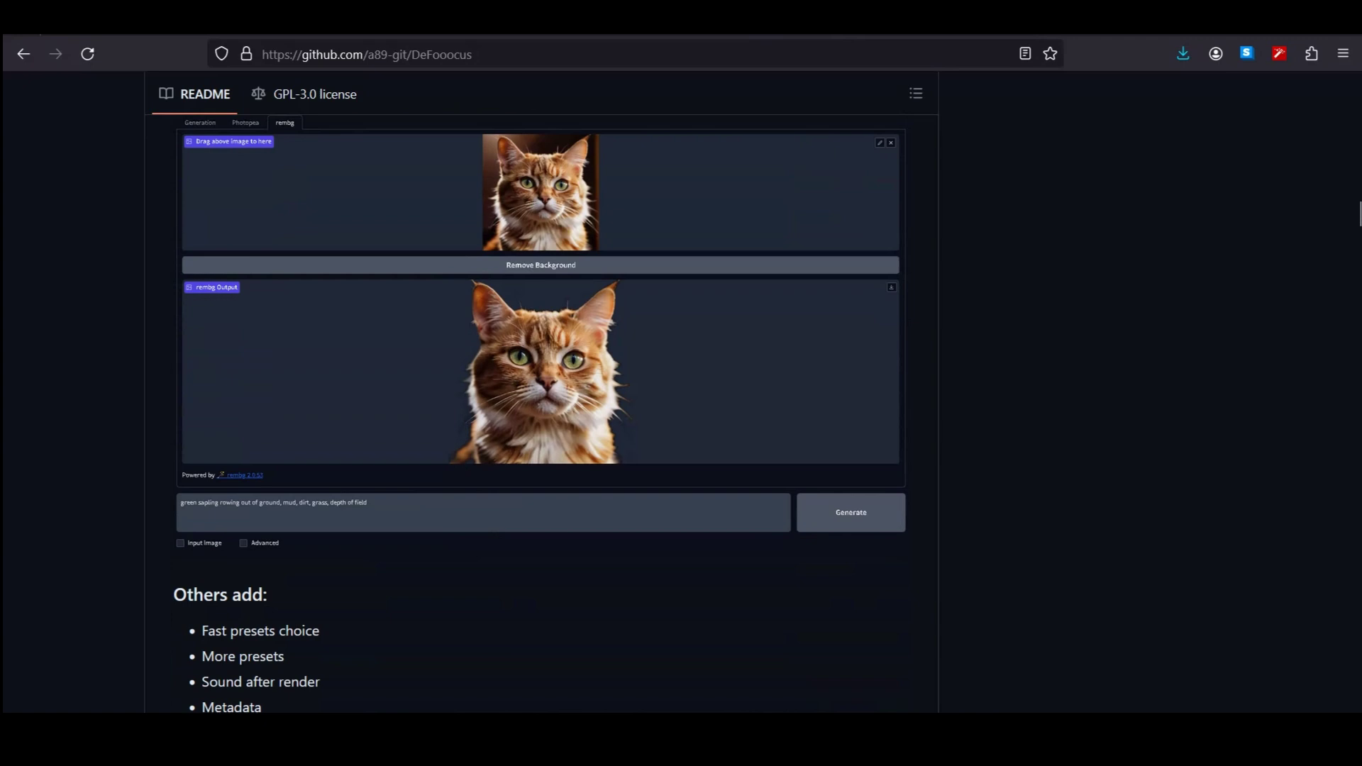
scroll(542, 390, down, 4)
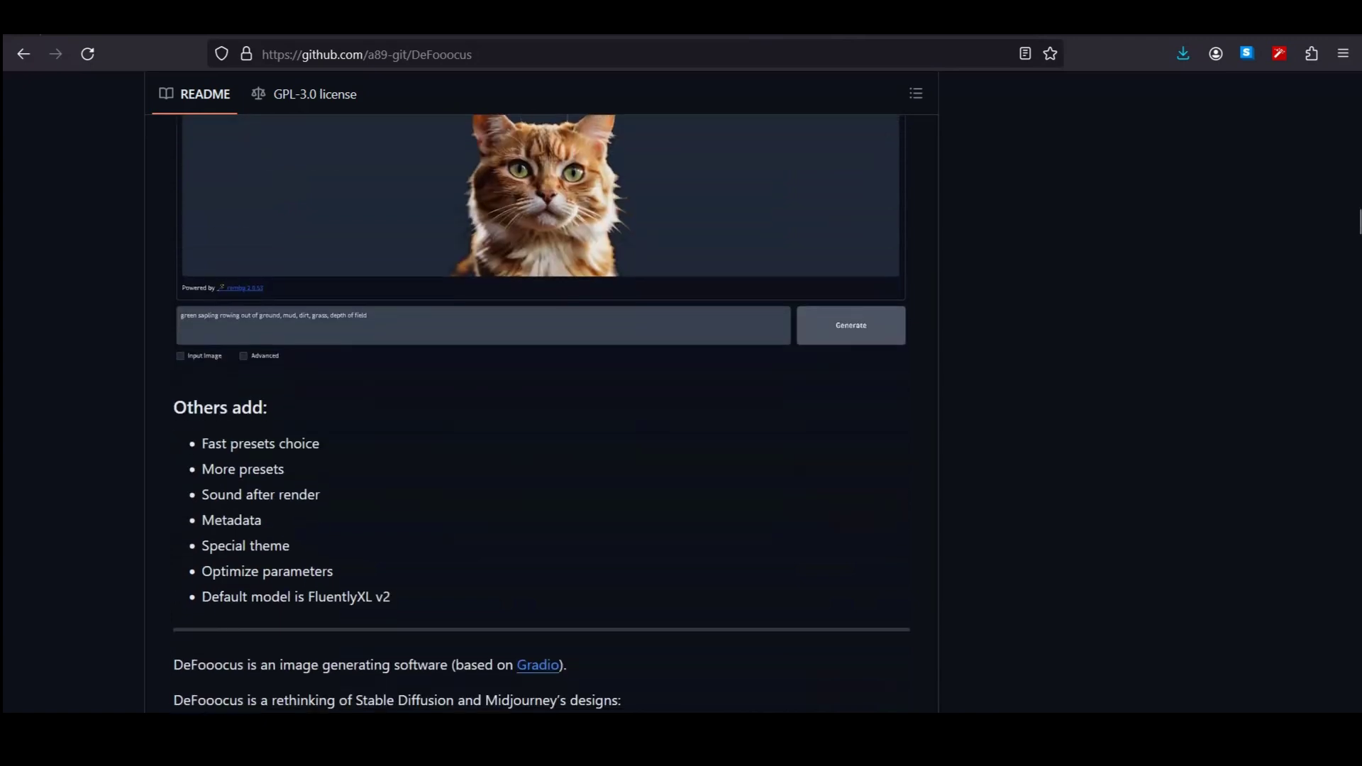
scroll(542, 411, up, 2)
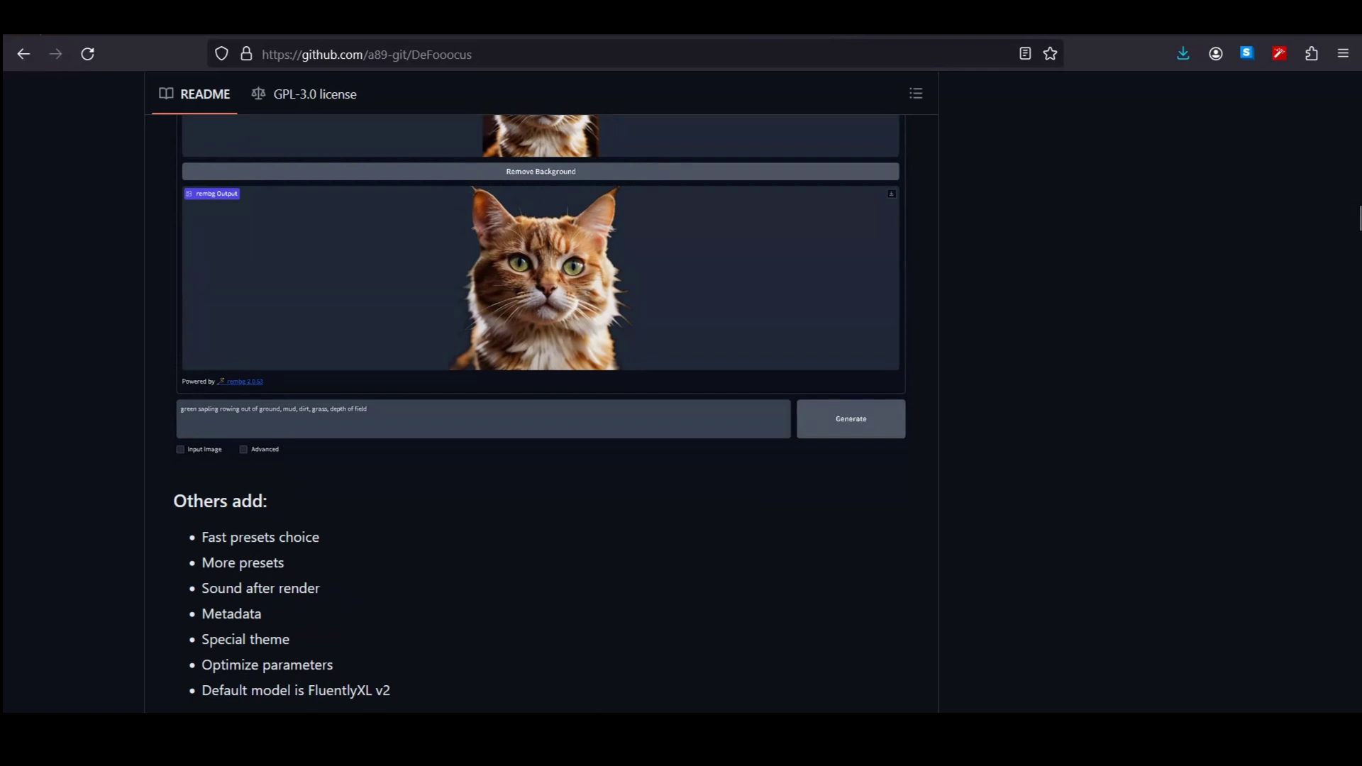
scroll(542, 415, down, 4)
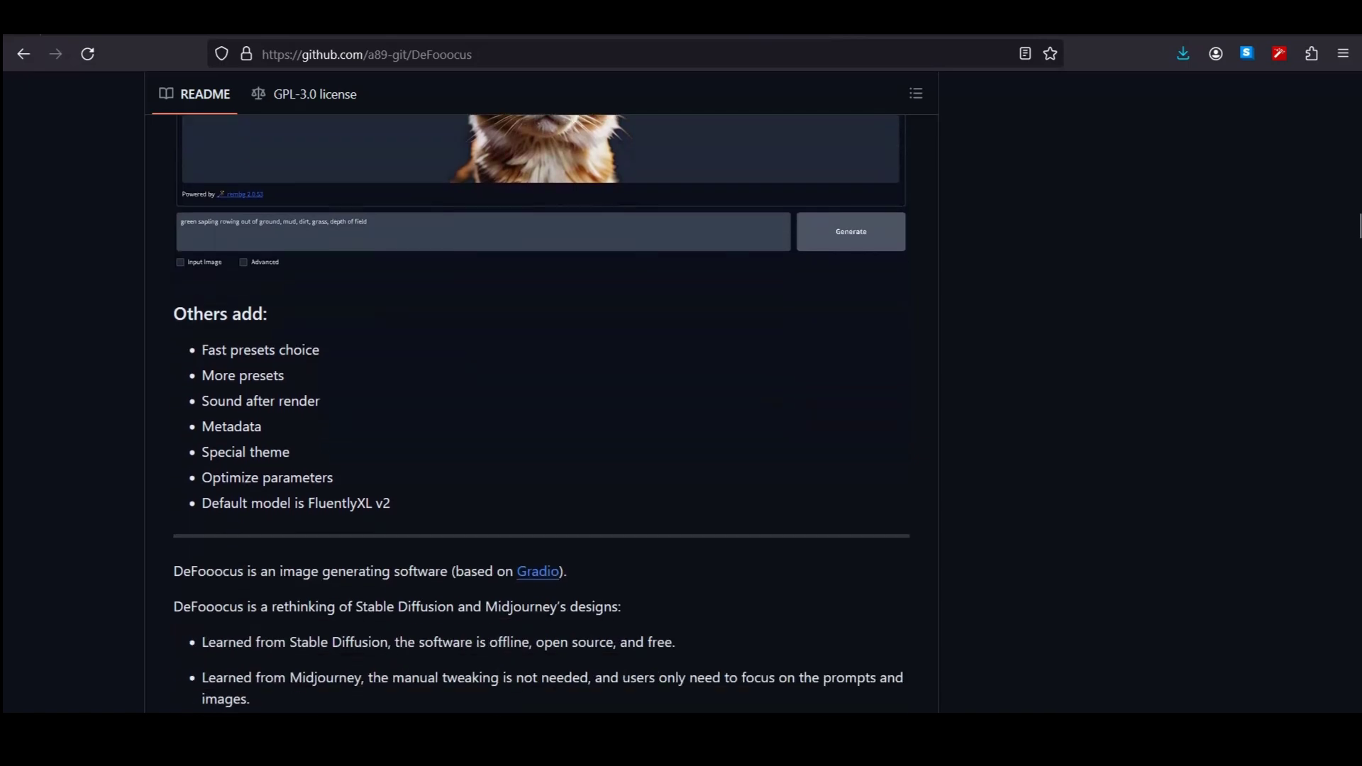
scroll(542, 412, down, 10)
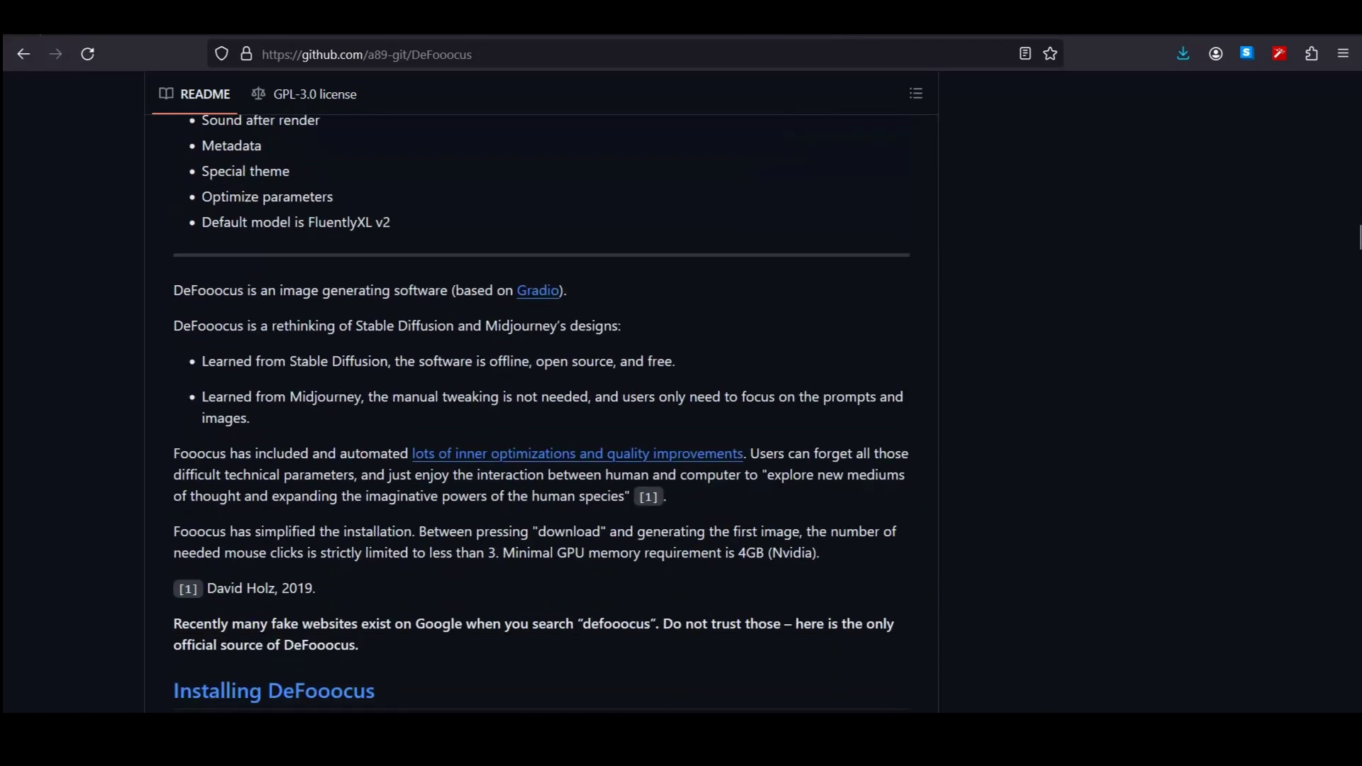
Scroll past the feature tables and LeonardoAI comparison to the README's Download > Windows section.
scroll(542, 414, down, 6)
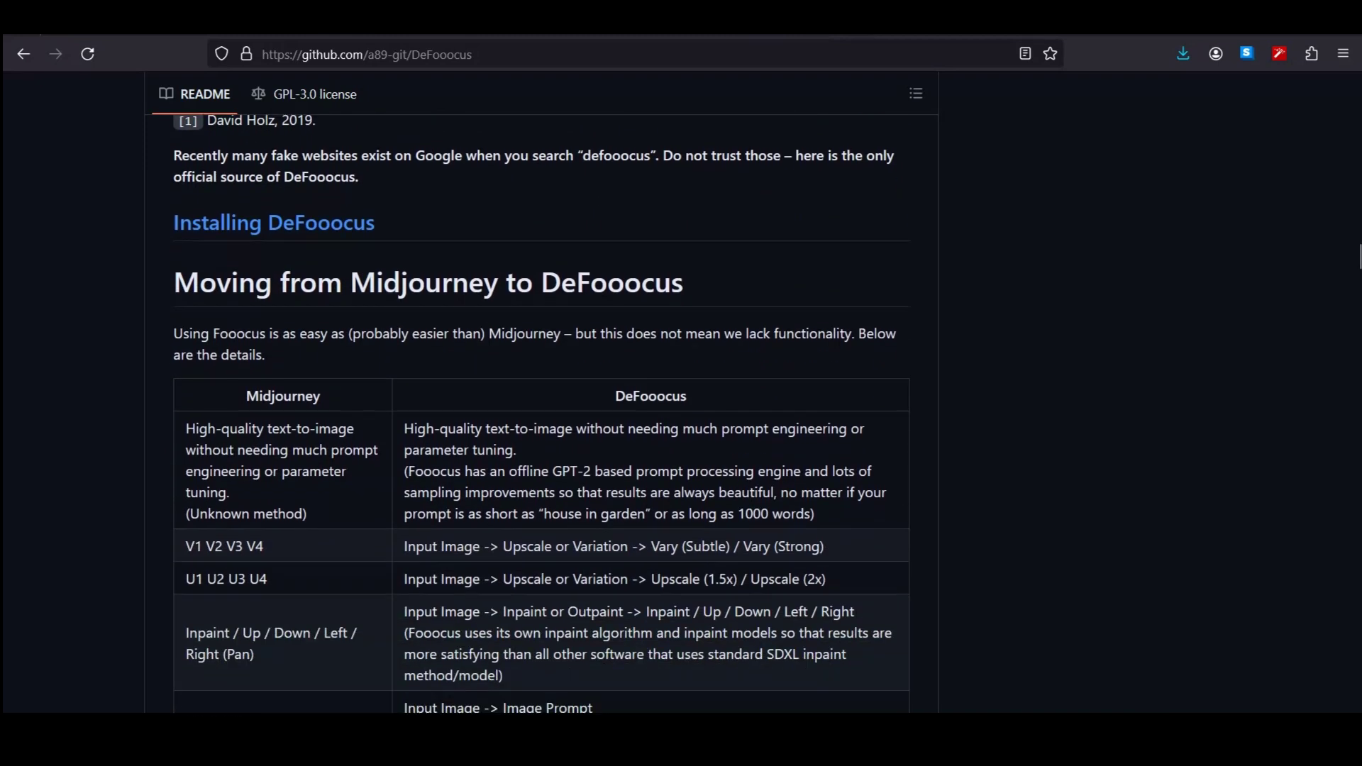
scroll(542, 415, down, 2)
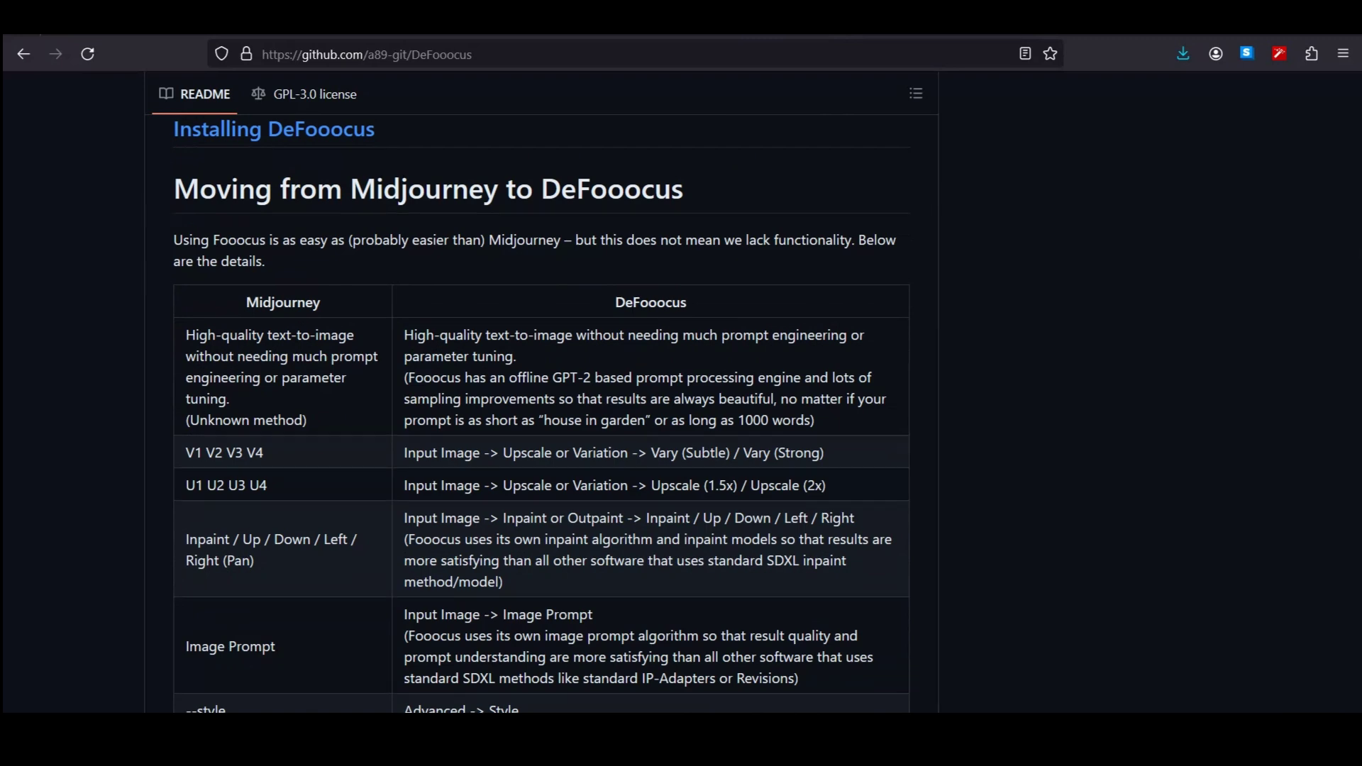
scroll(542, 415, down, 12)
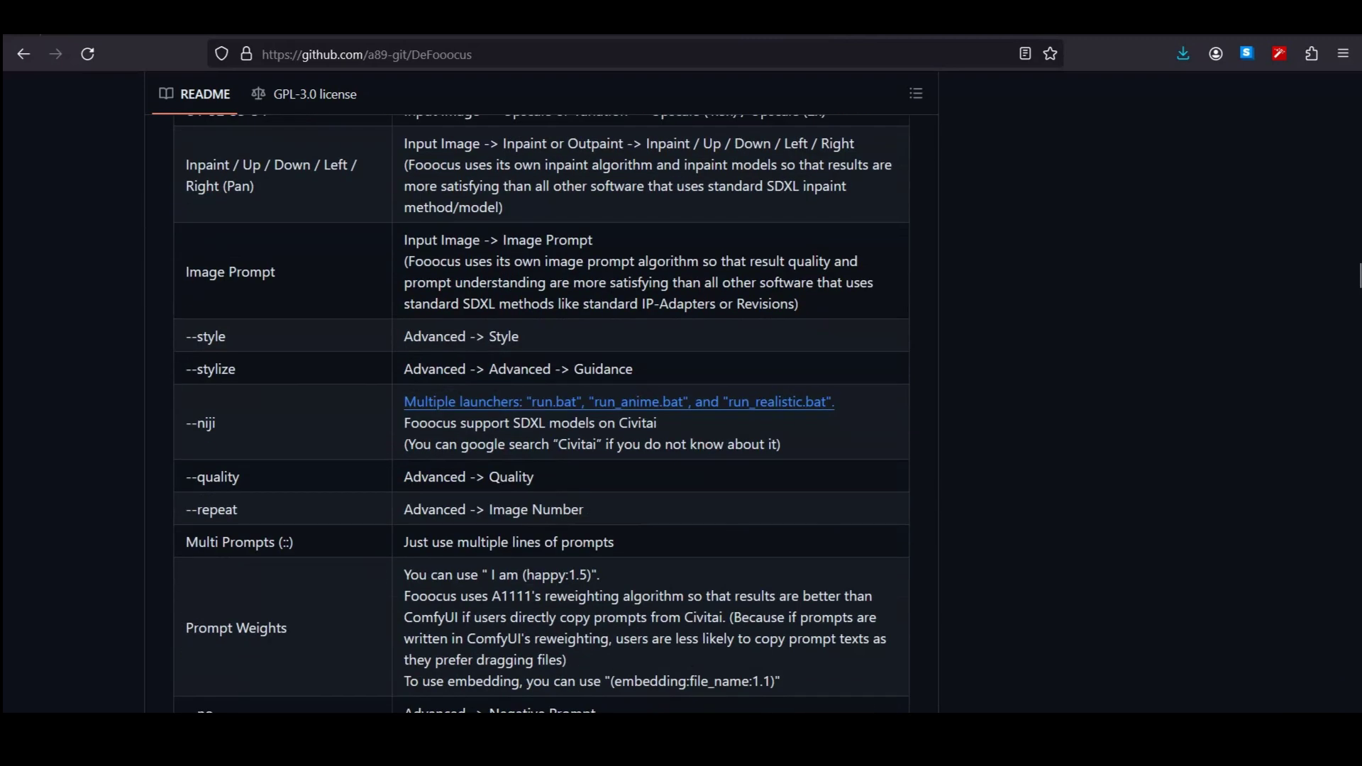
scroll(542, 415, down, 8)
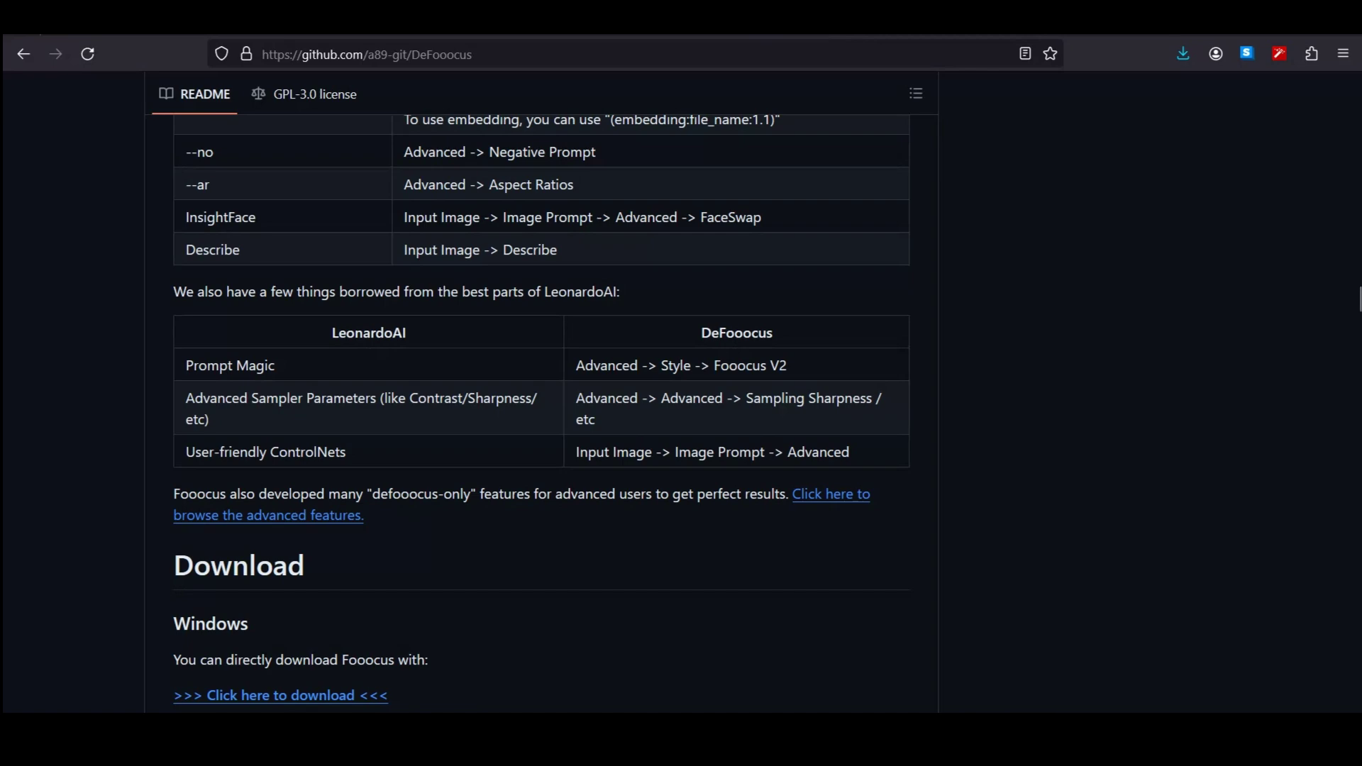
scroll(542, 415, down, 8)
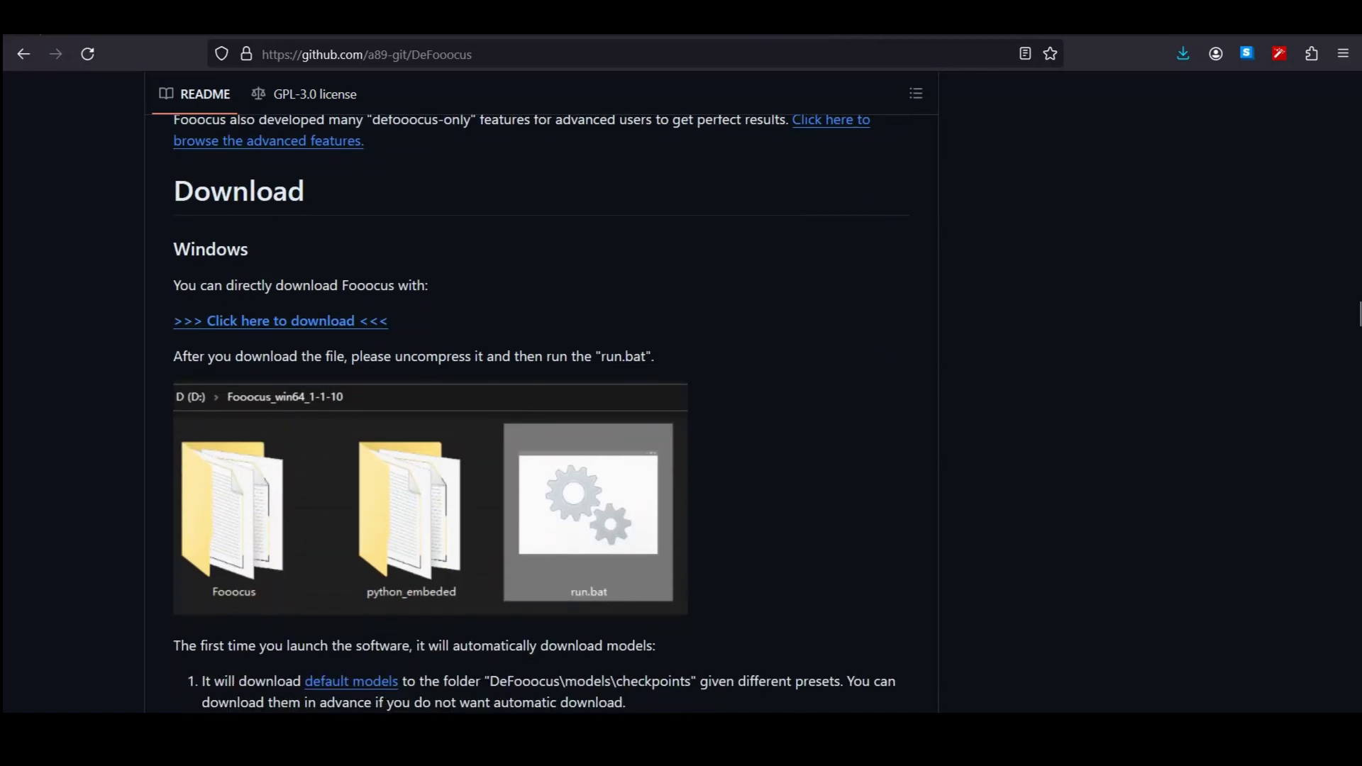
scroll(542, 415, down, 2)
scroll(542, 416, up, 2)
scroll(542, 415, down, 10)
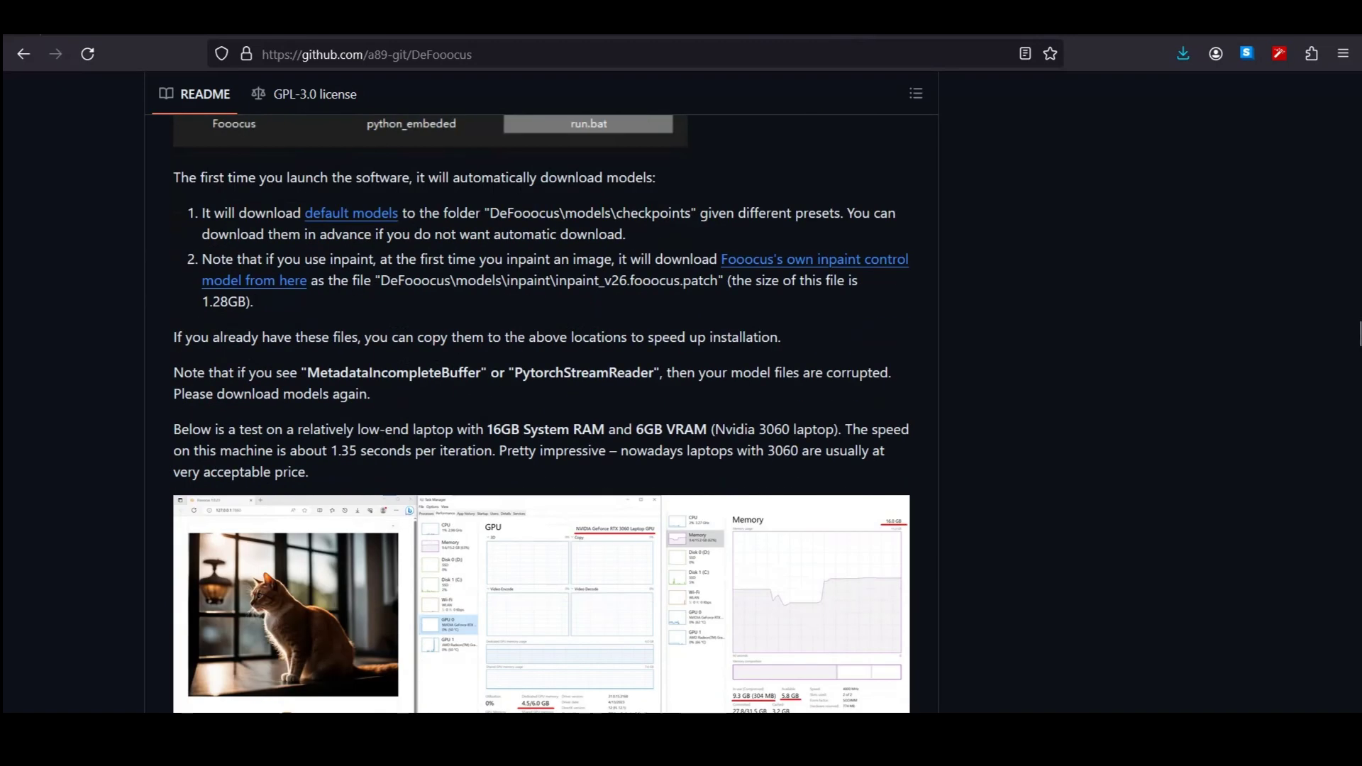
scroll(542, 415, down, 16)
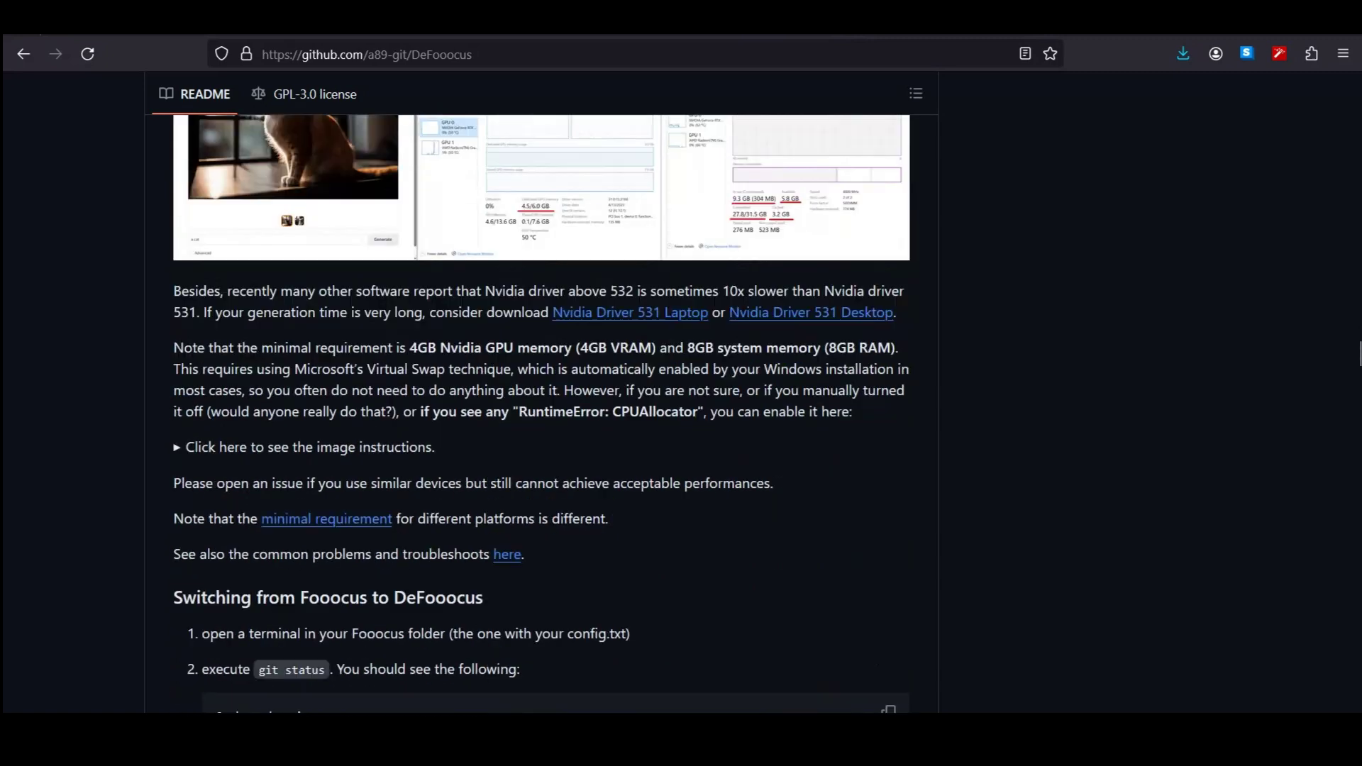
scroll(542, 415, down, 10)
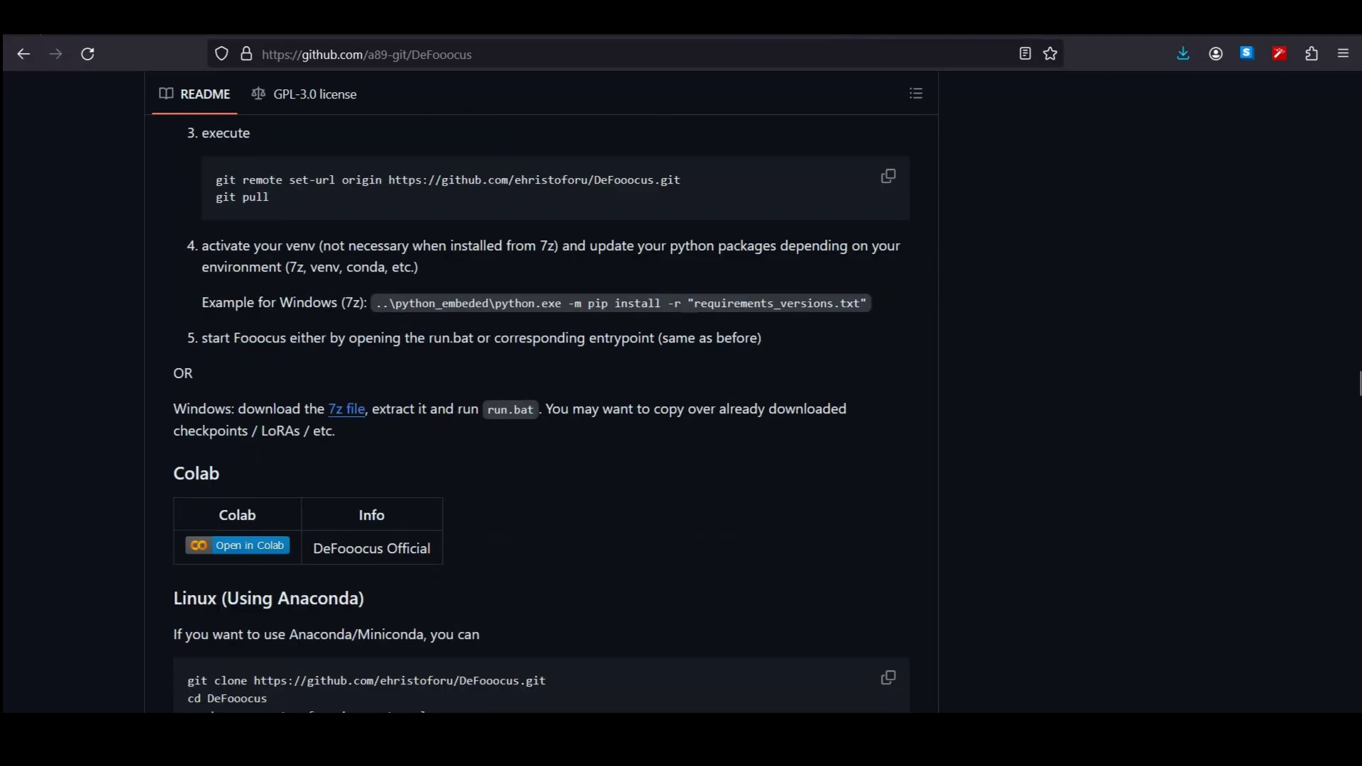
scroll(542, 415, down, 20)
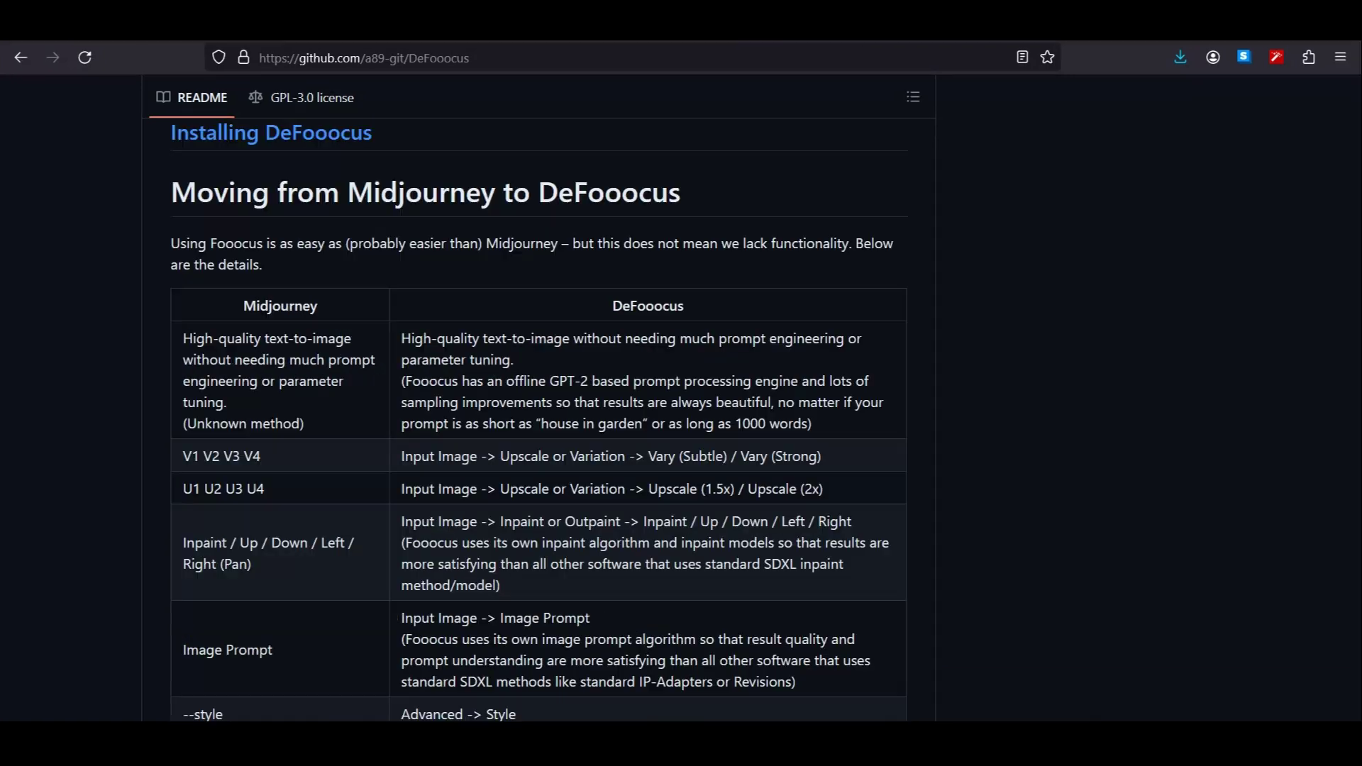
scroll(543, 415, down, 13)
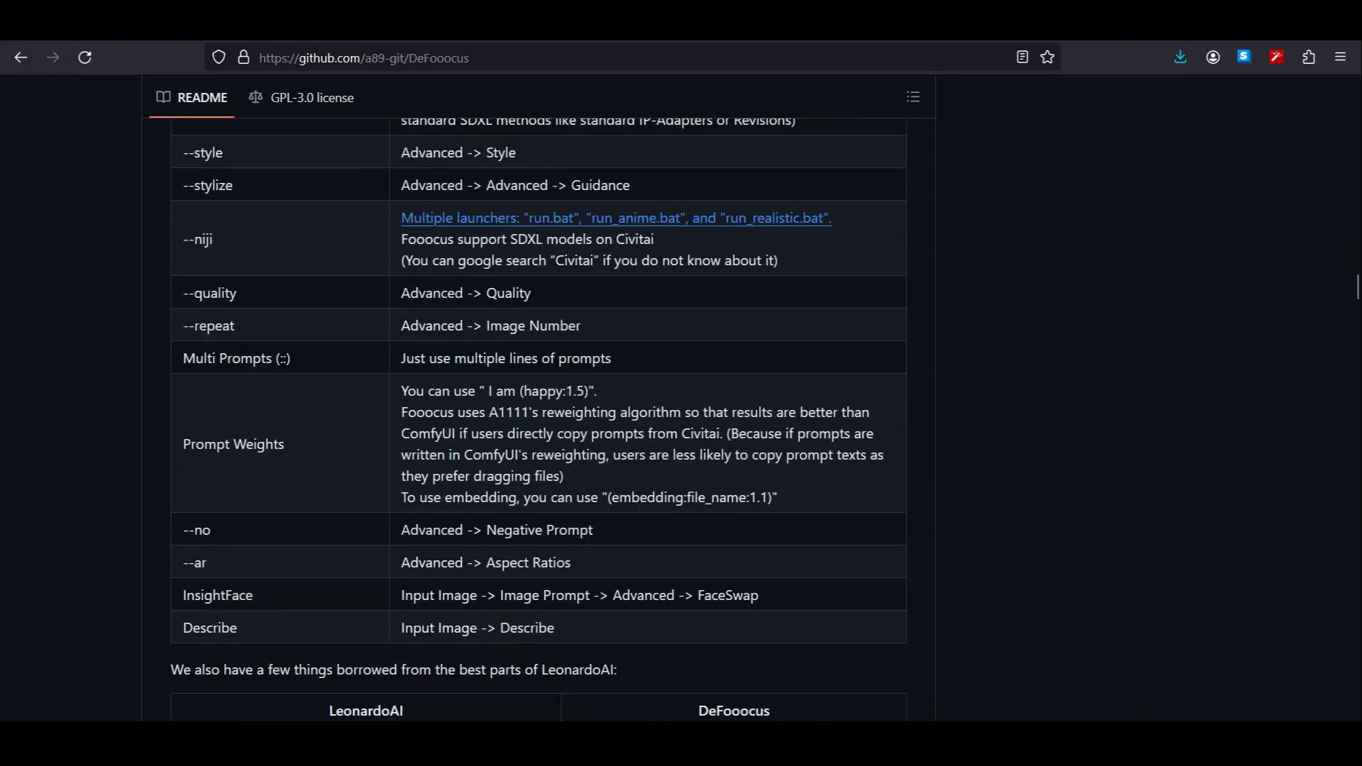
scroll(538, 419, down, 5)
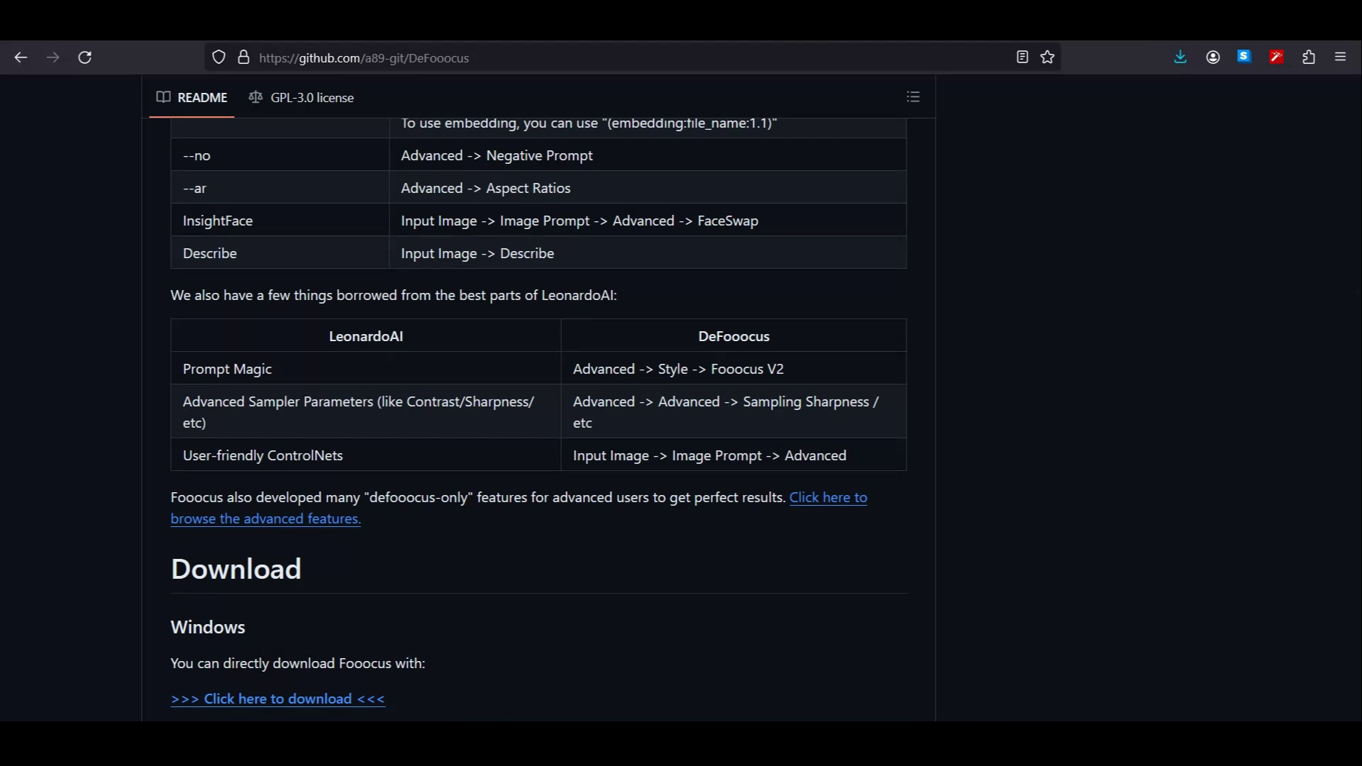
scroll(539, 415, down, 4)
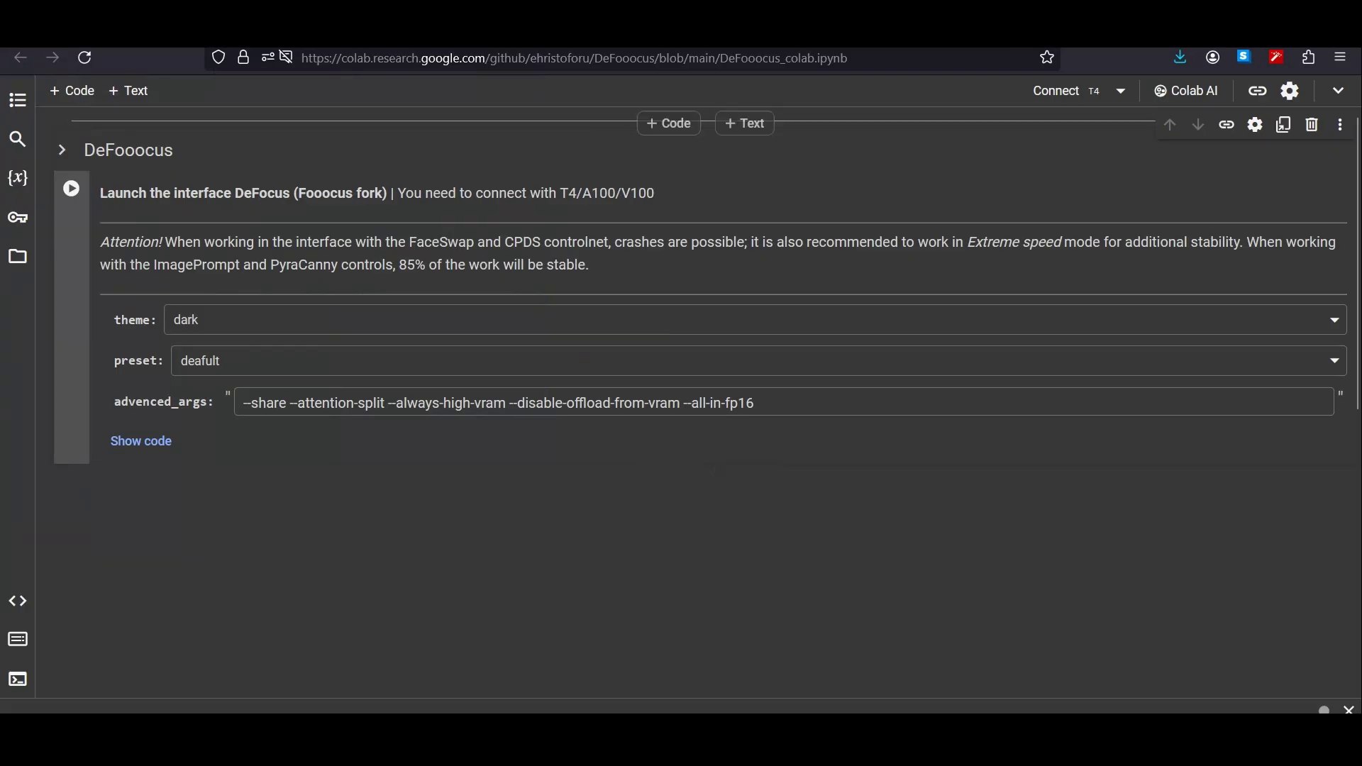
Run the DeFooocus Colab launch cell, accepting the authorship warning with Run anyway.
click(71, 188)
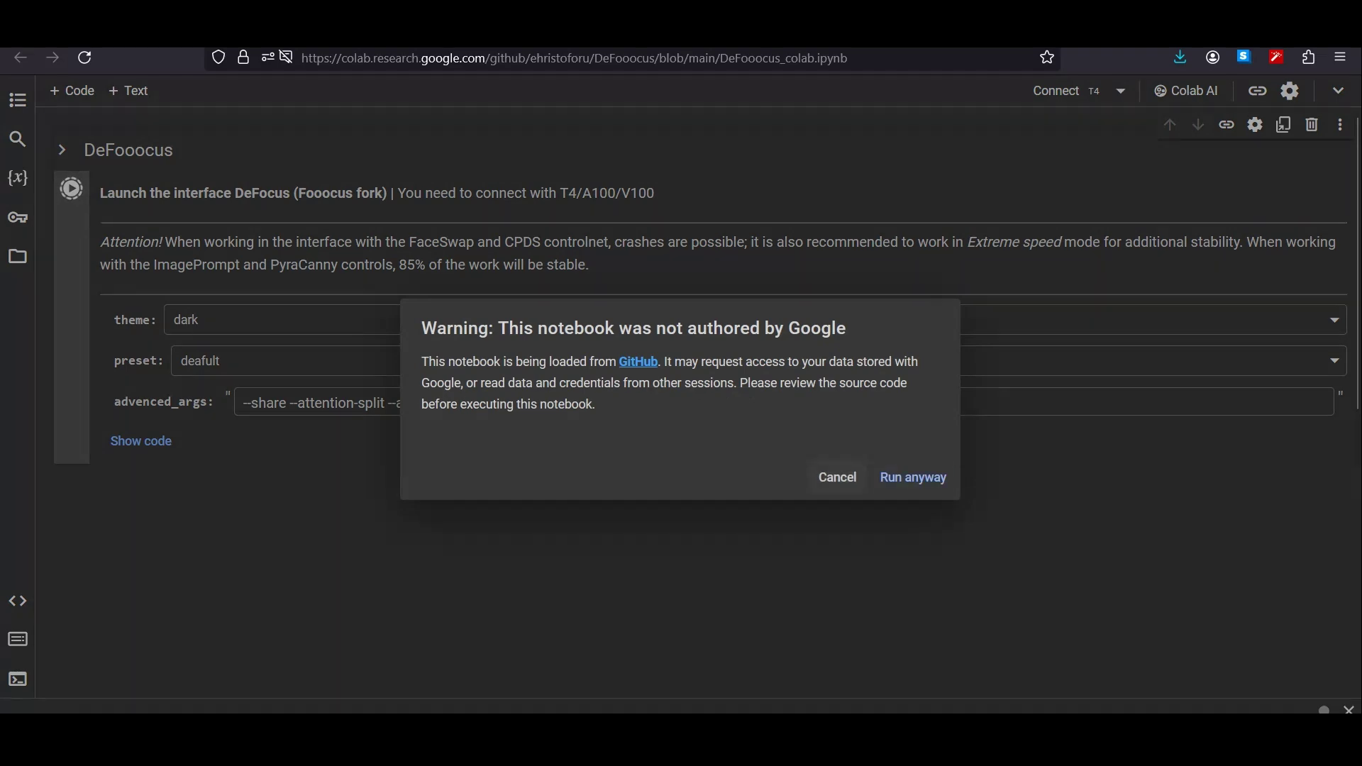
click(913, 477)
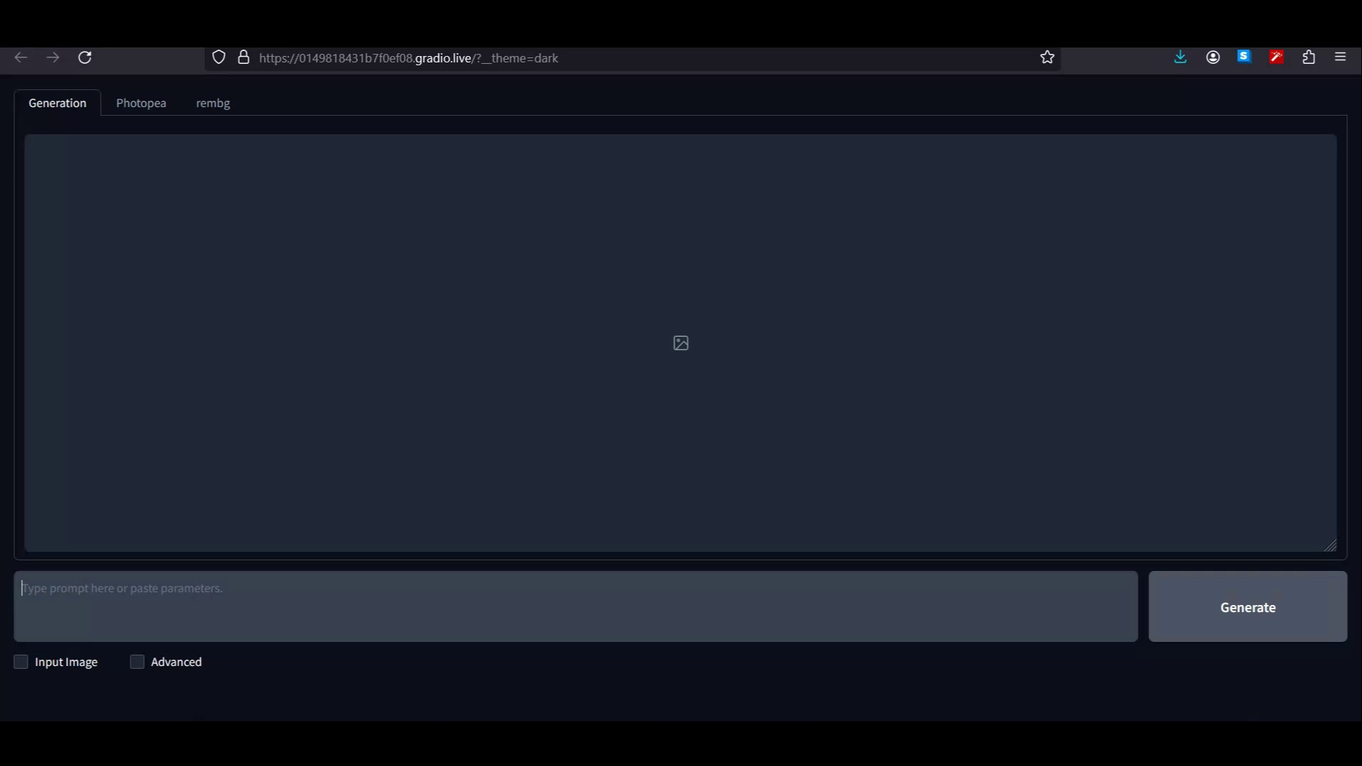
Look over the Photopea, rembg and image Generation tabs.
click(141, 103)
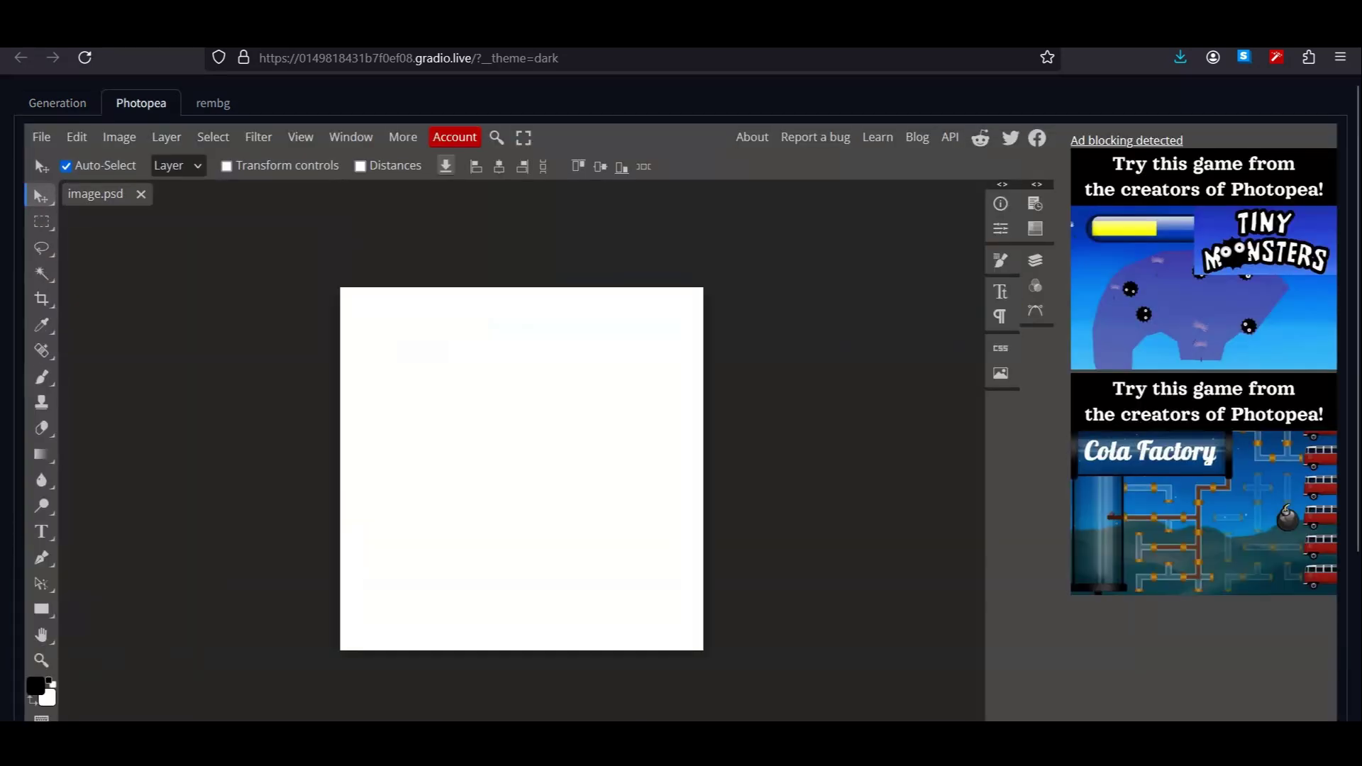
click(213, 103)
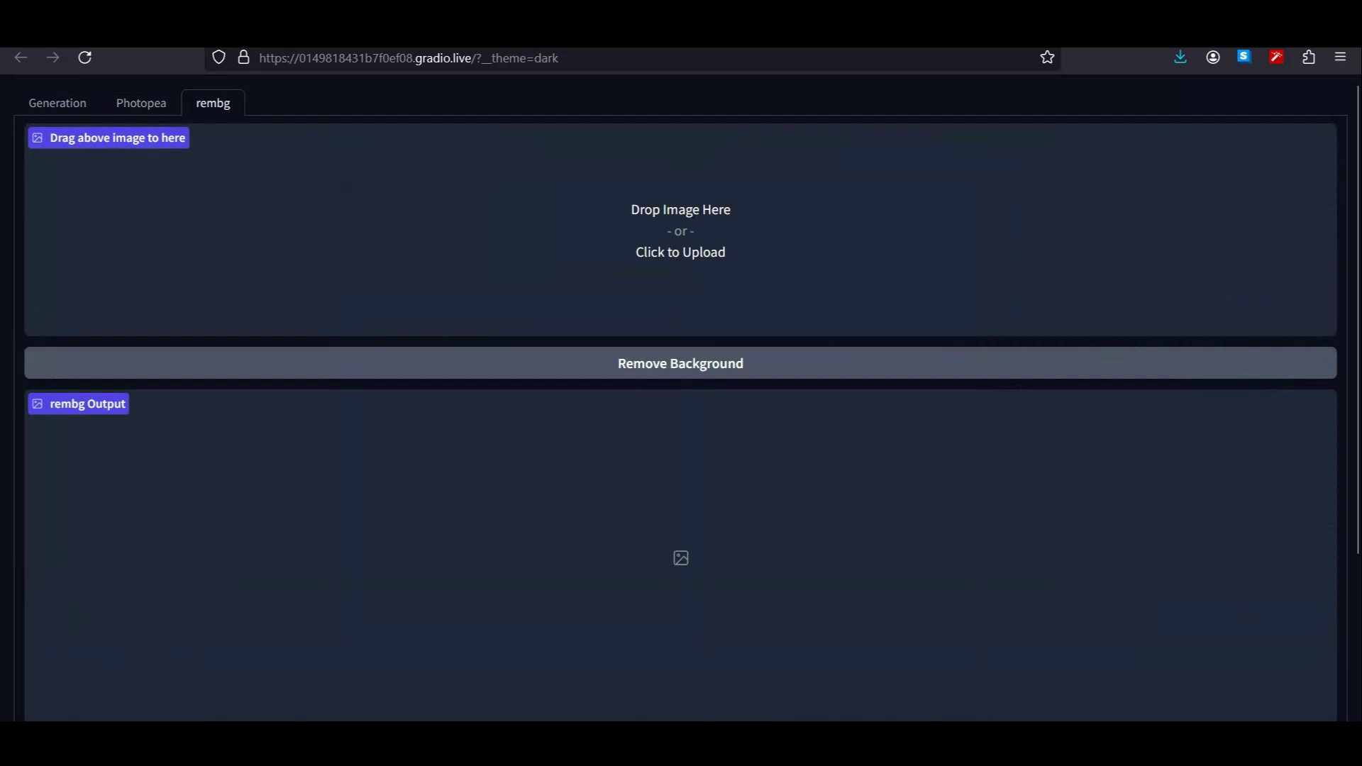
click(57, 103)
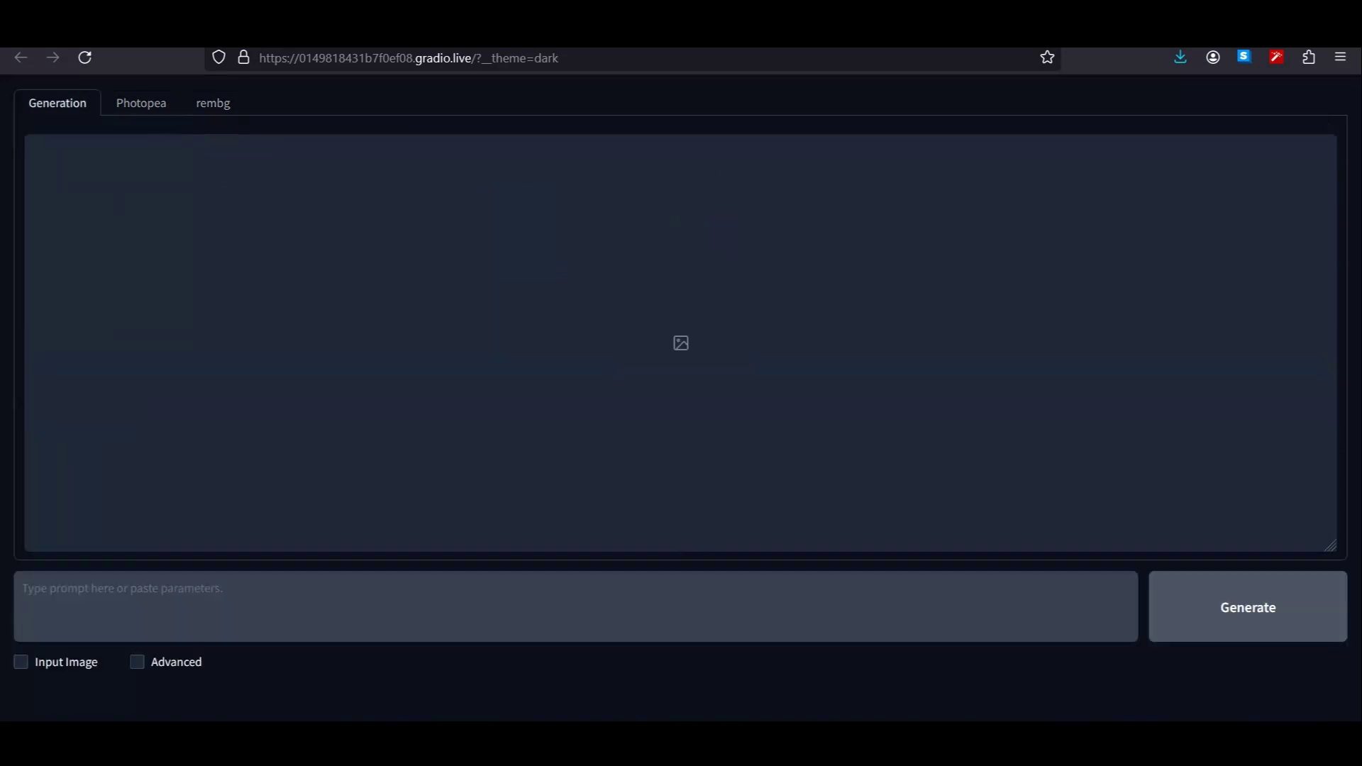
Show the Advanced settings, enable Input Image, then hide Advanced again.
click(137, 662)
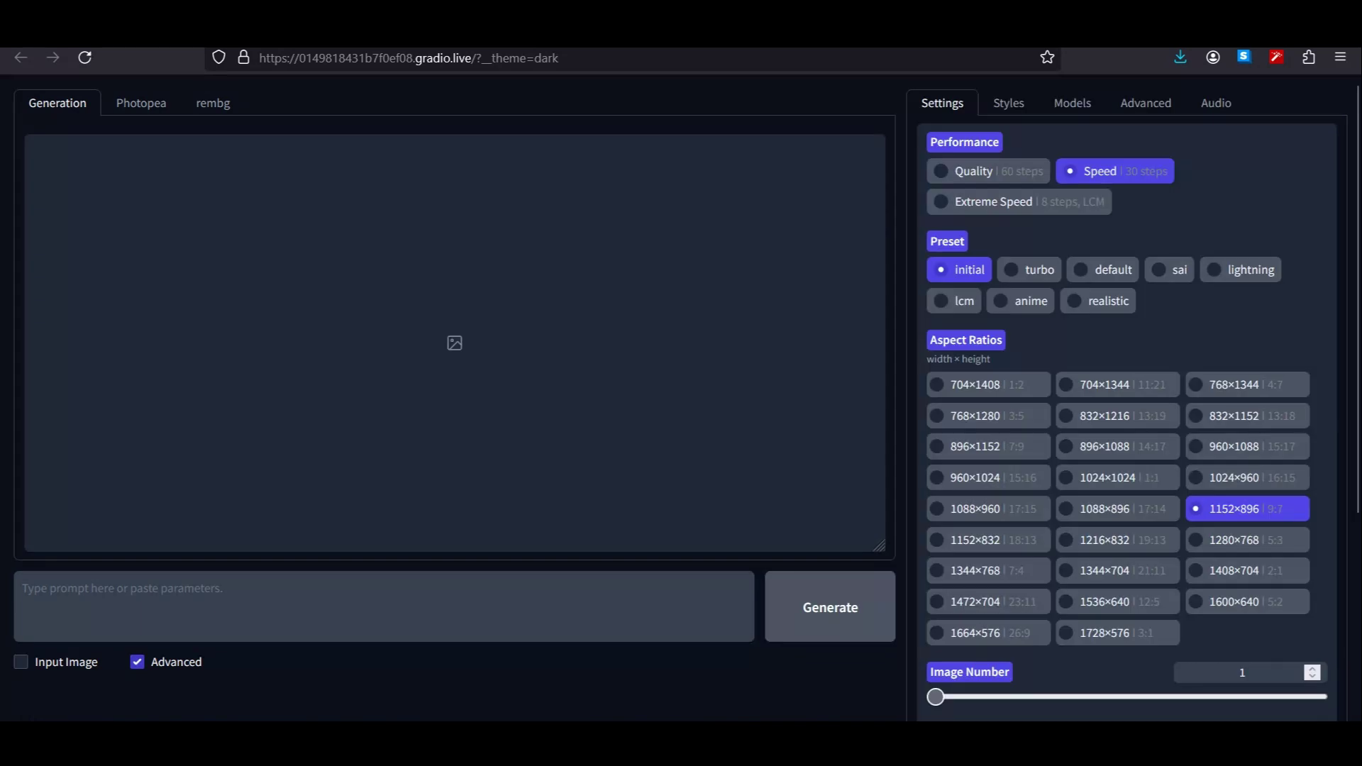
click(20, 662)
scroll(454, 426, down, 3)
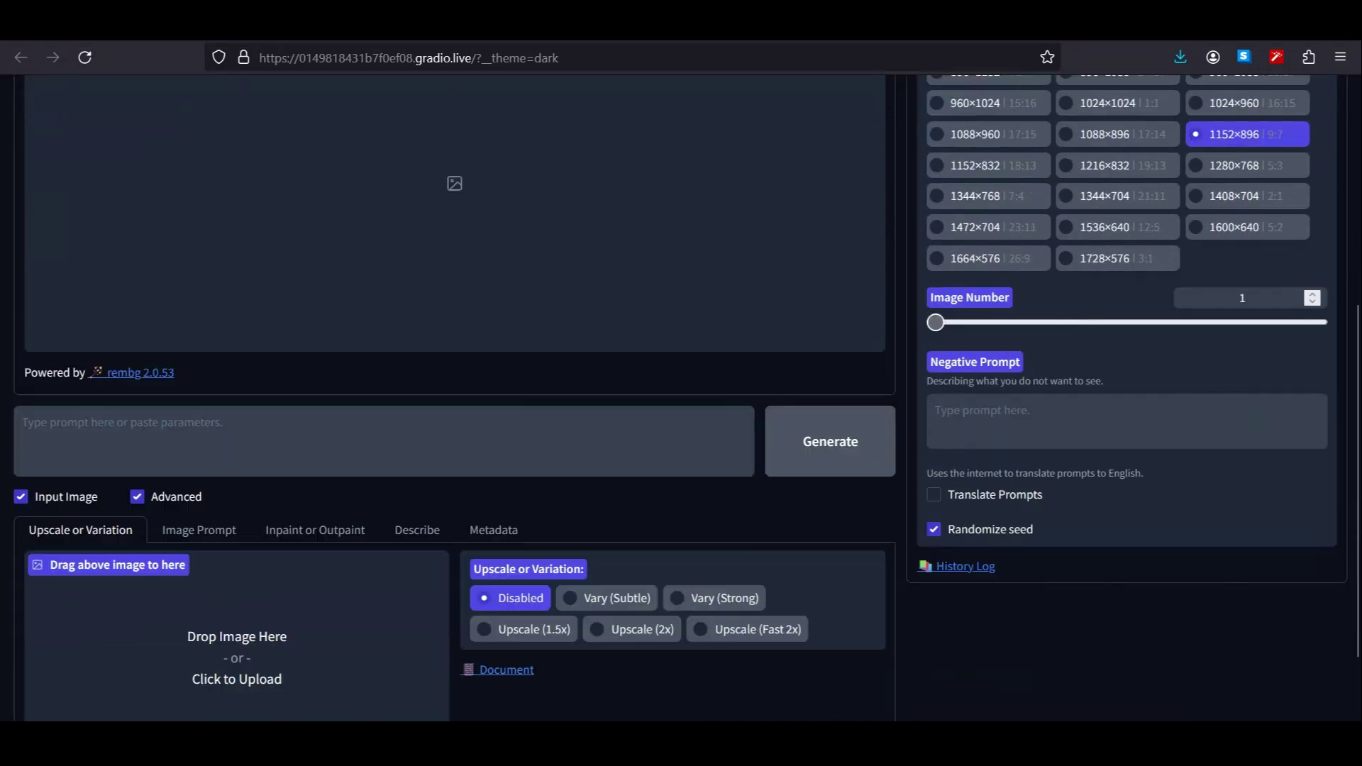
click(137, 496)
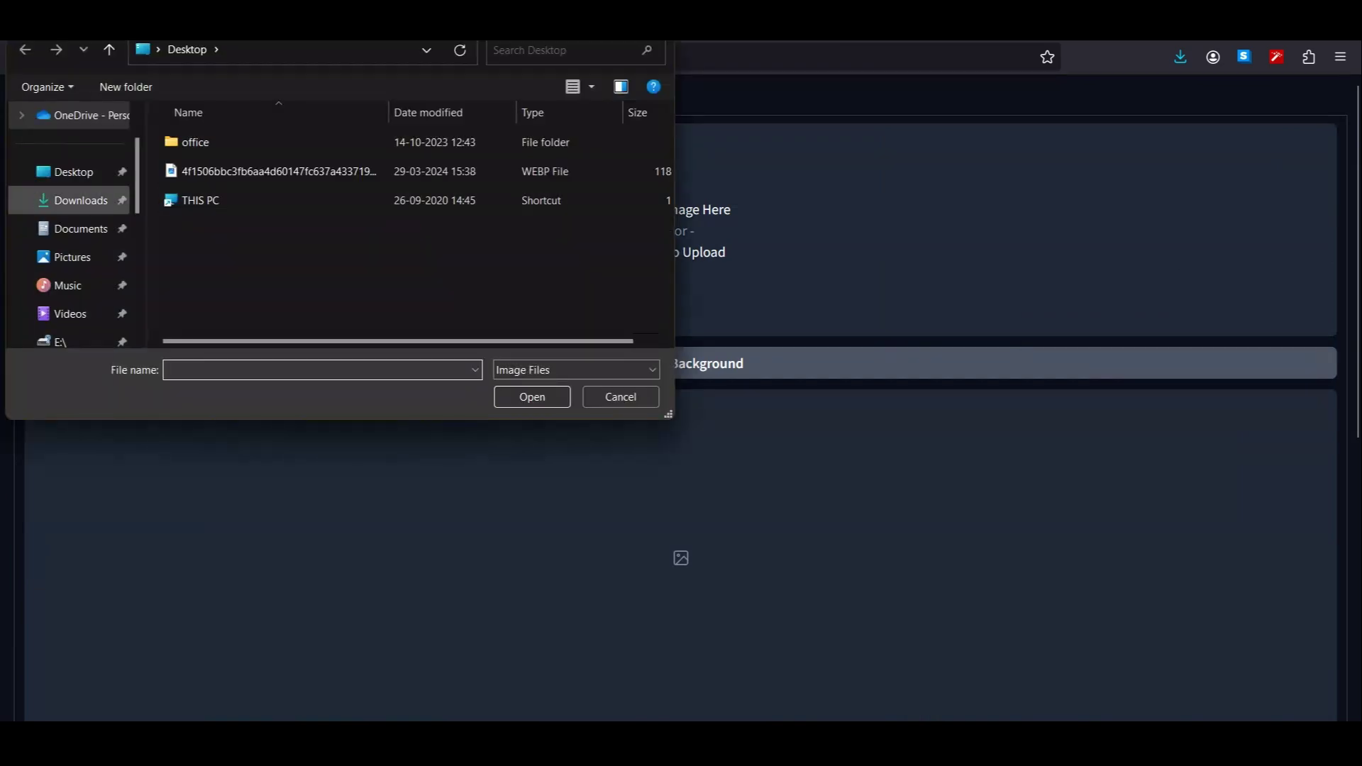
Load the red tube-top dress image from Downloads for background removal.
click(81, 200)
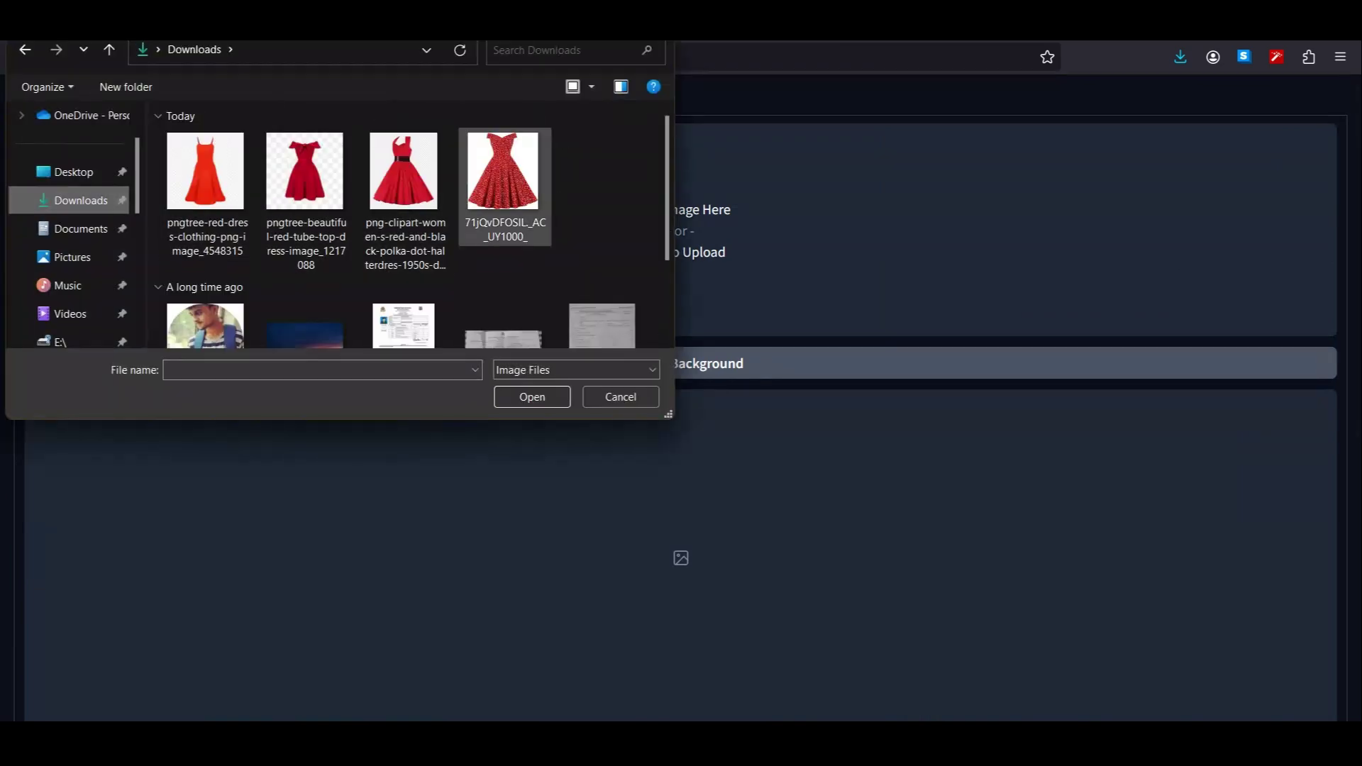
click(305, 199)
click(532, 396)
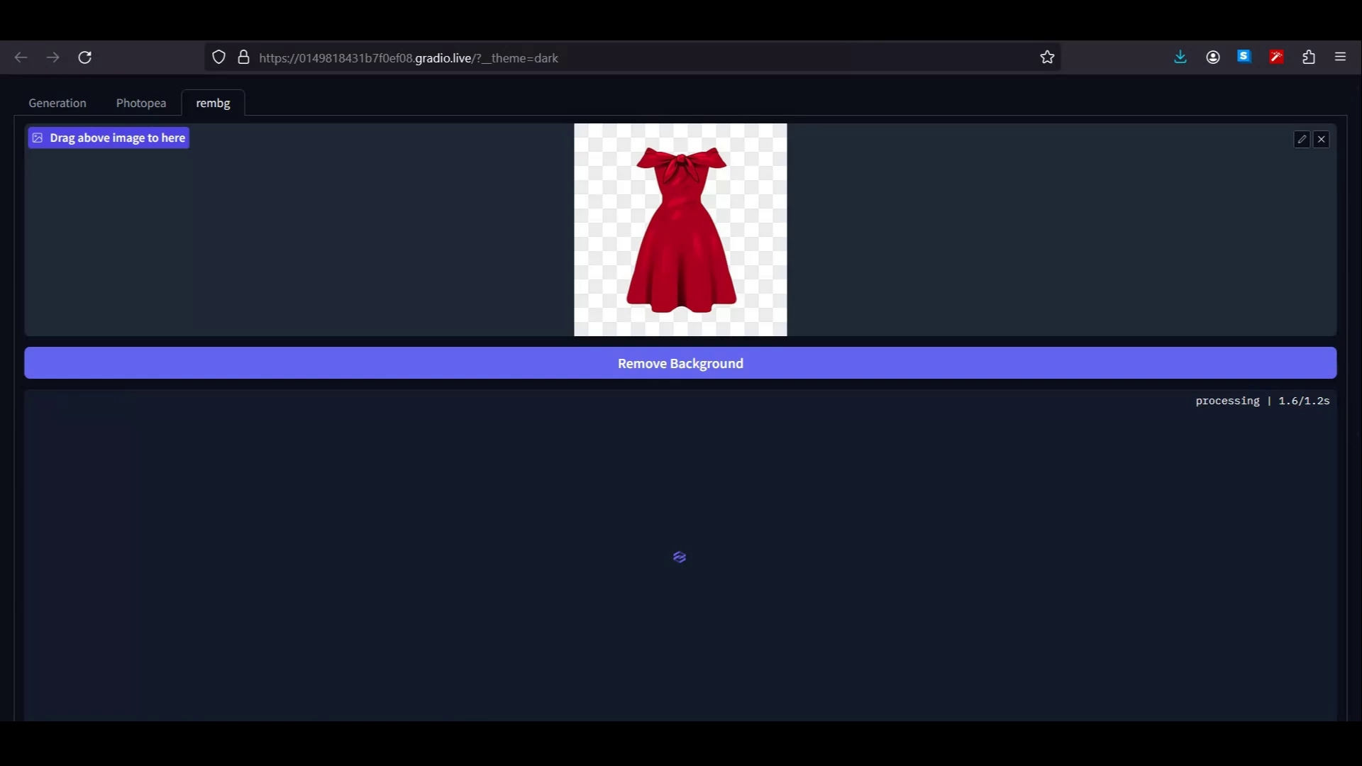
Download the background-free red dress as image.png and close the downloads list.
scroll(681, 397, down, 4)
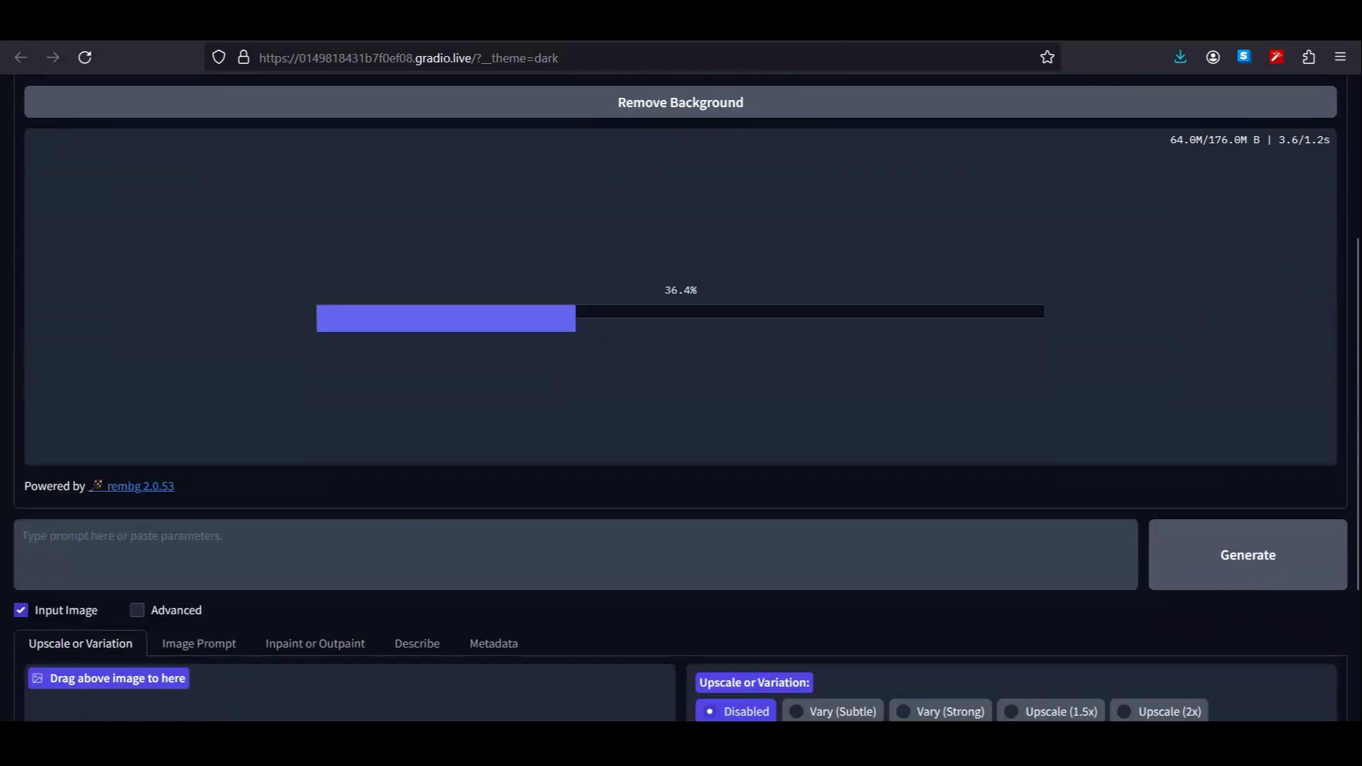
scroll(681, 398, up, 3)
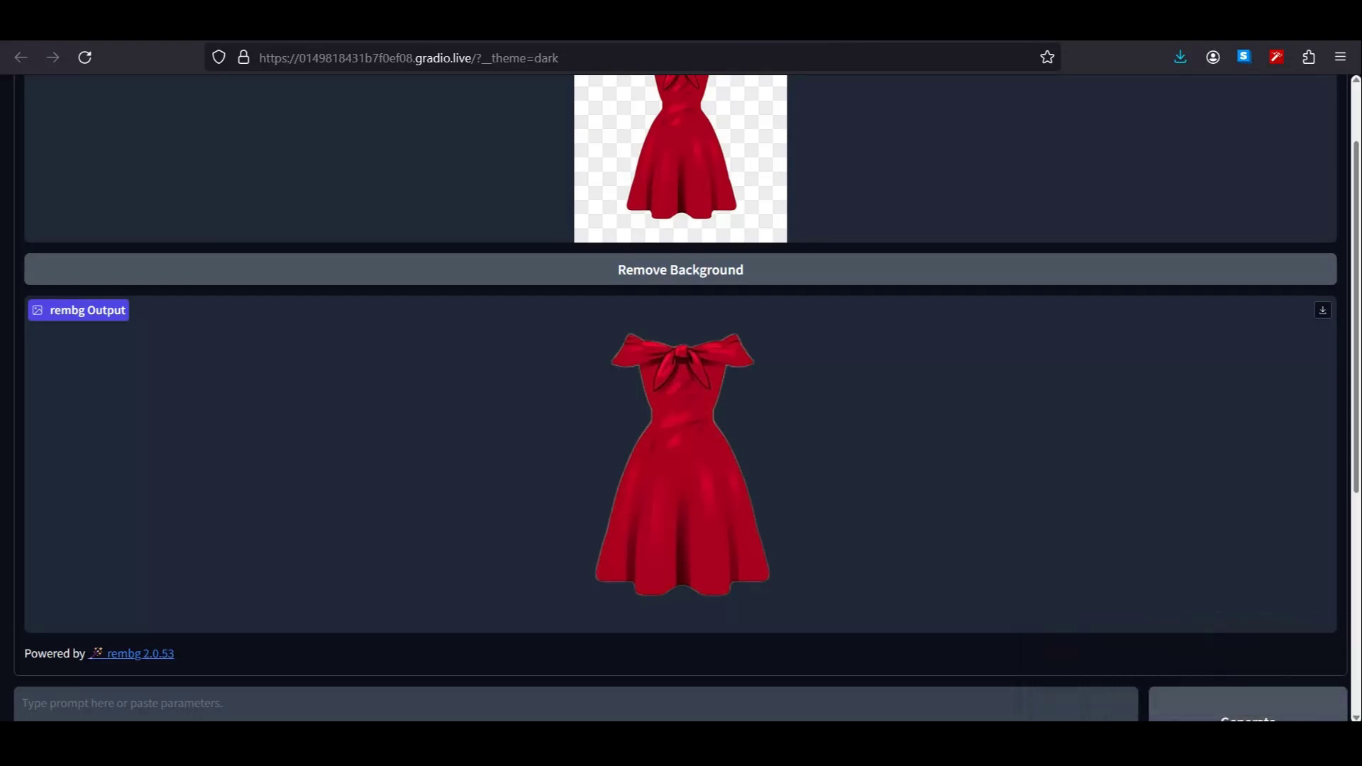
click(1323, 310)
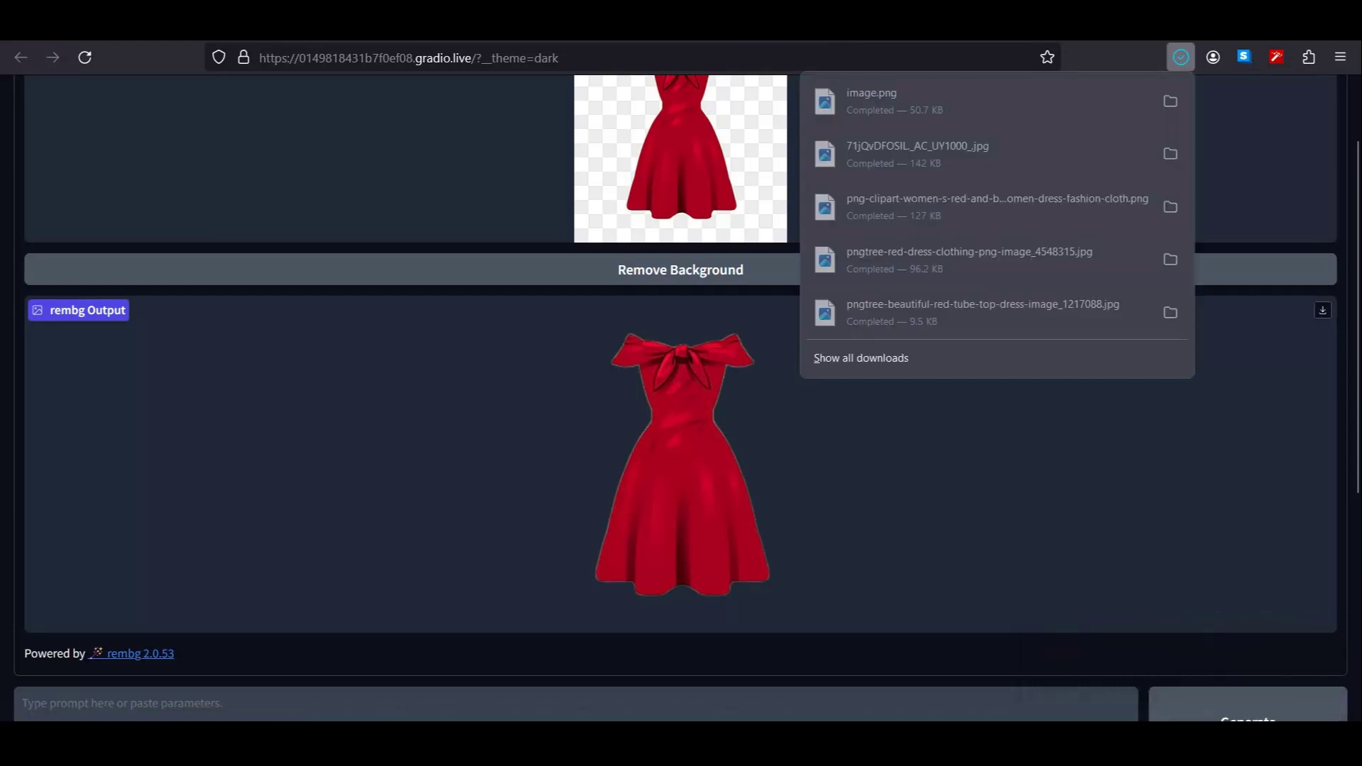
key(Escape)
scroll(681, 270, up, 2)
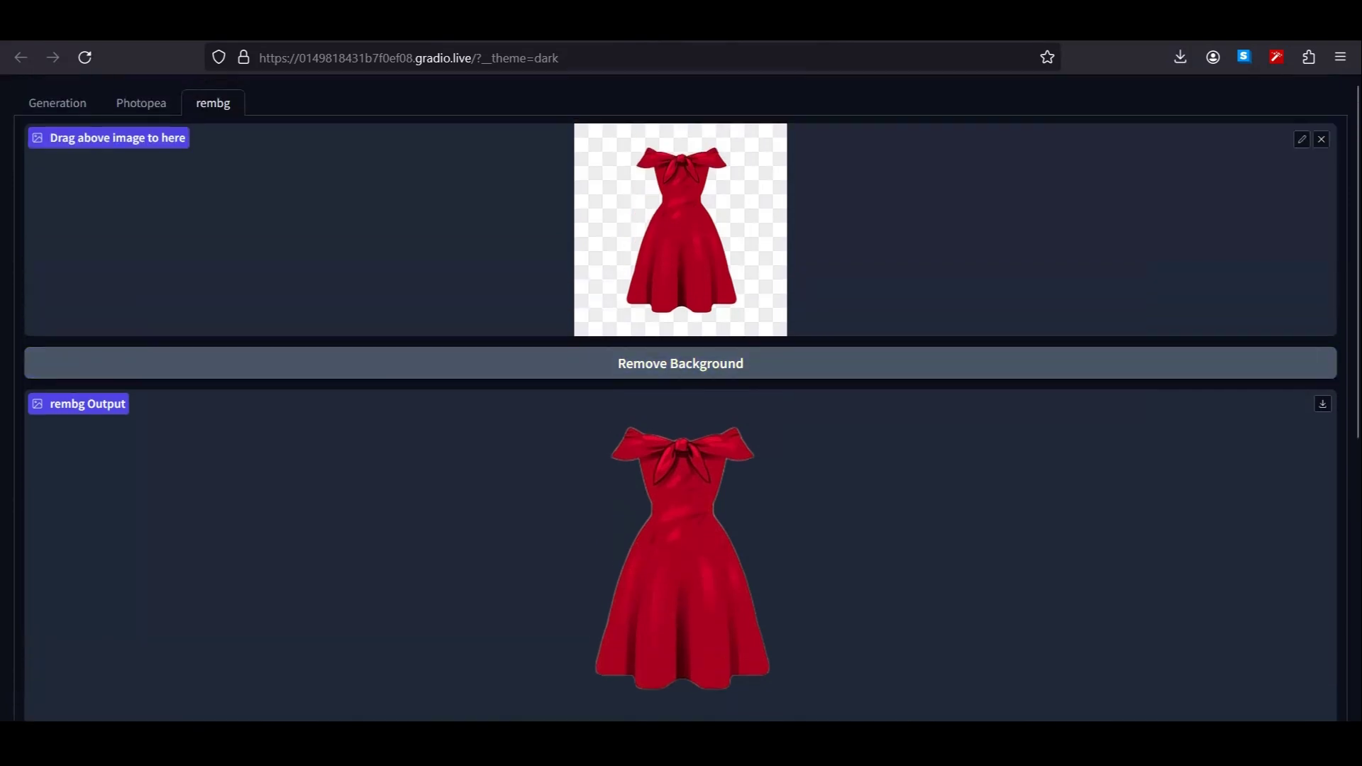
Set the dress's first Image Prompt to Stop At 0.855 and Weight about 0.97.
click(57, 103)
scroll(681, 384, down, 3)
click(198, 432)
scroll(681, 383, down, 3)
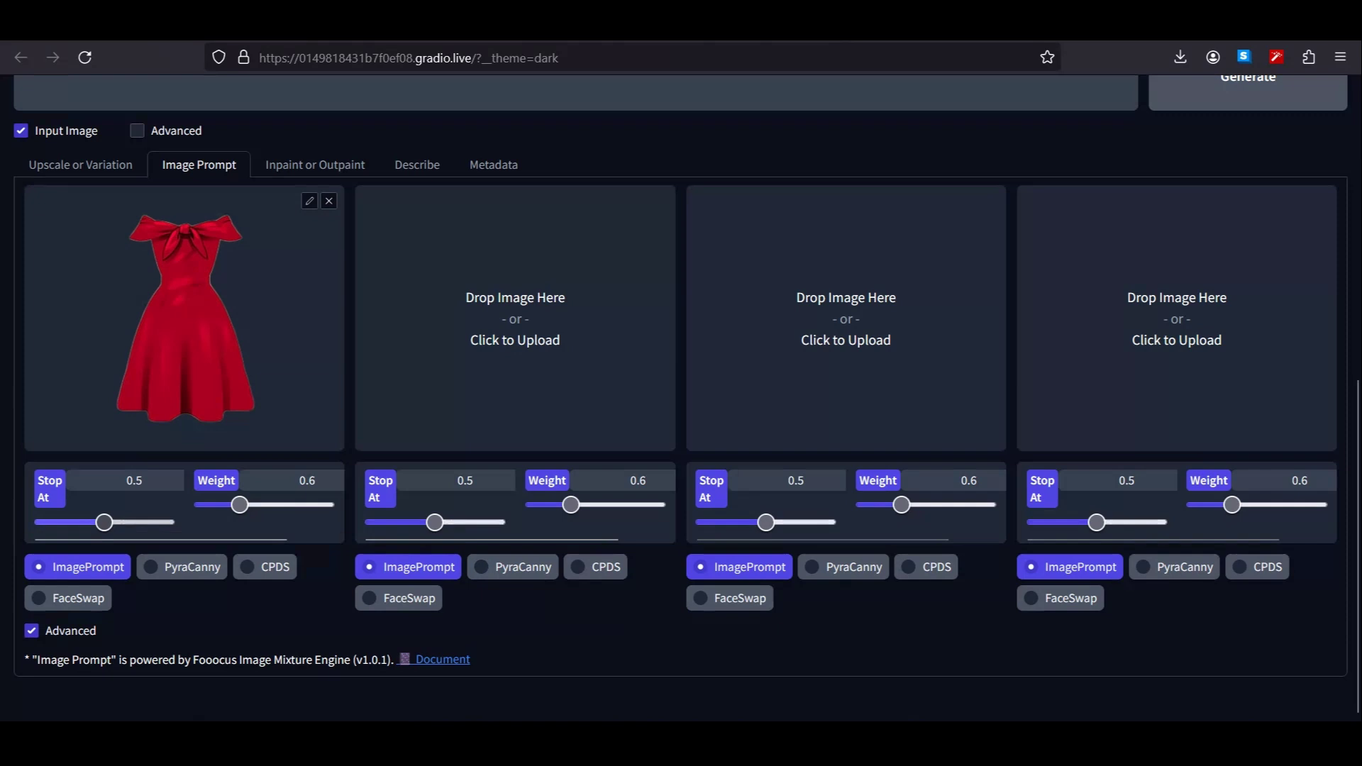
drag(105, 522, 149, 522)
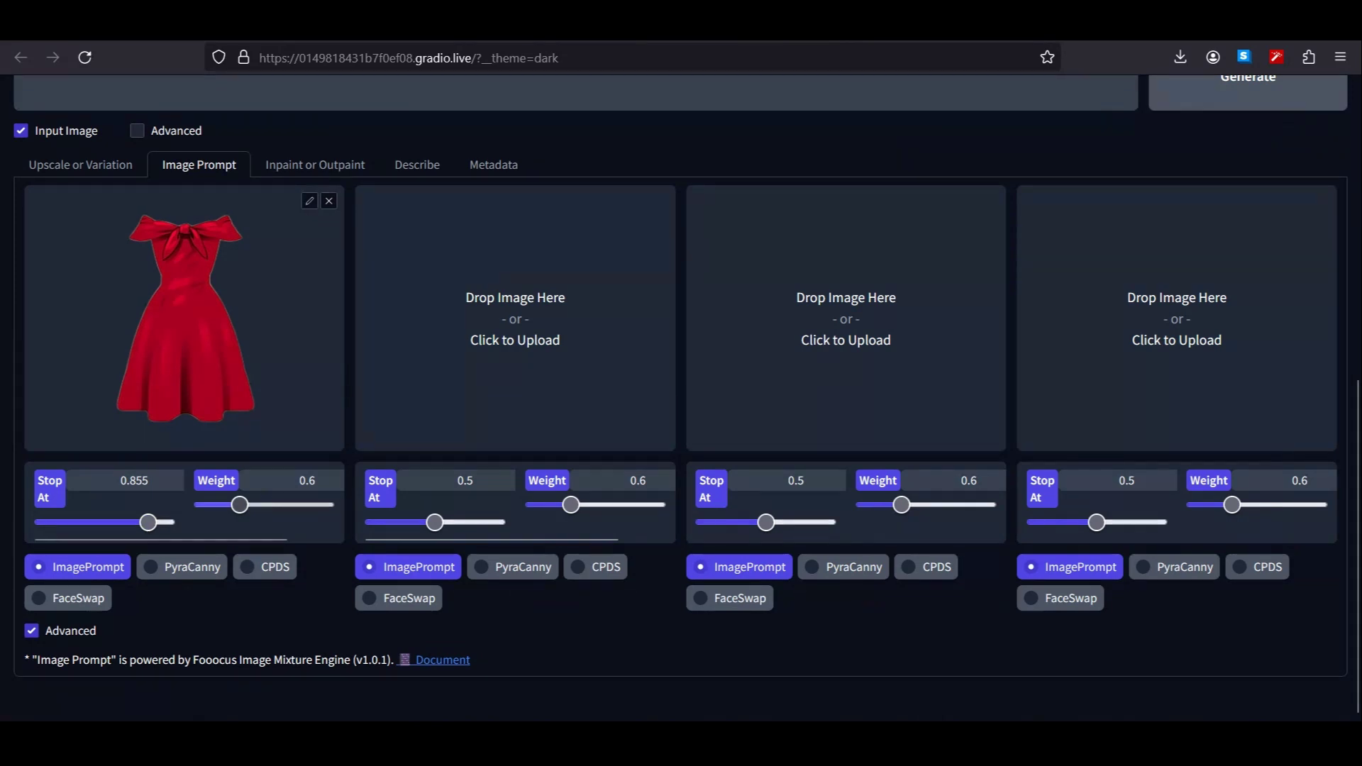
drag(240, 505, 264, 504)
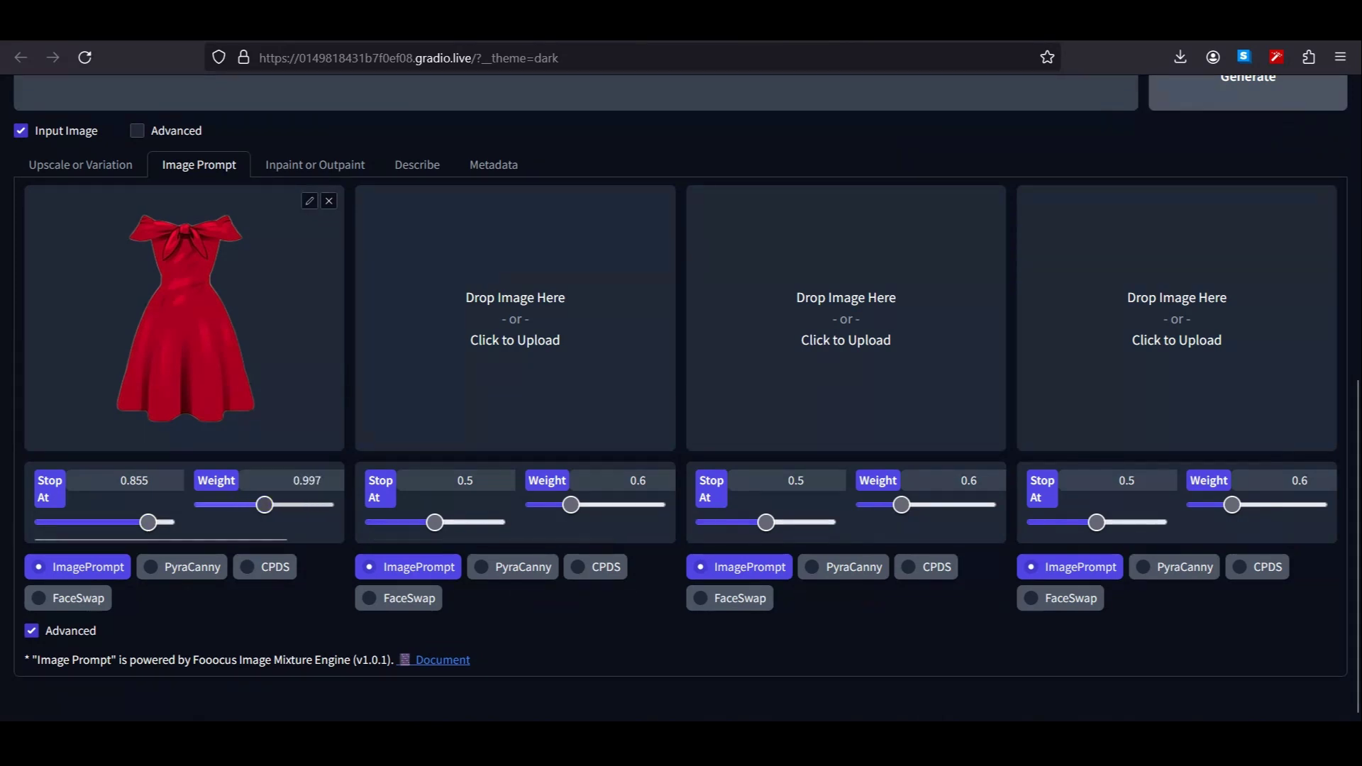
drag(265, 505, 263, 504)
Enter the prompt 'A beautiful women in red dress', correcting the misspelt 'women'.
click(137, 131)
scroll(681, 398, up, 10)
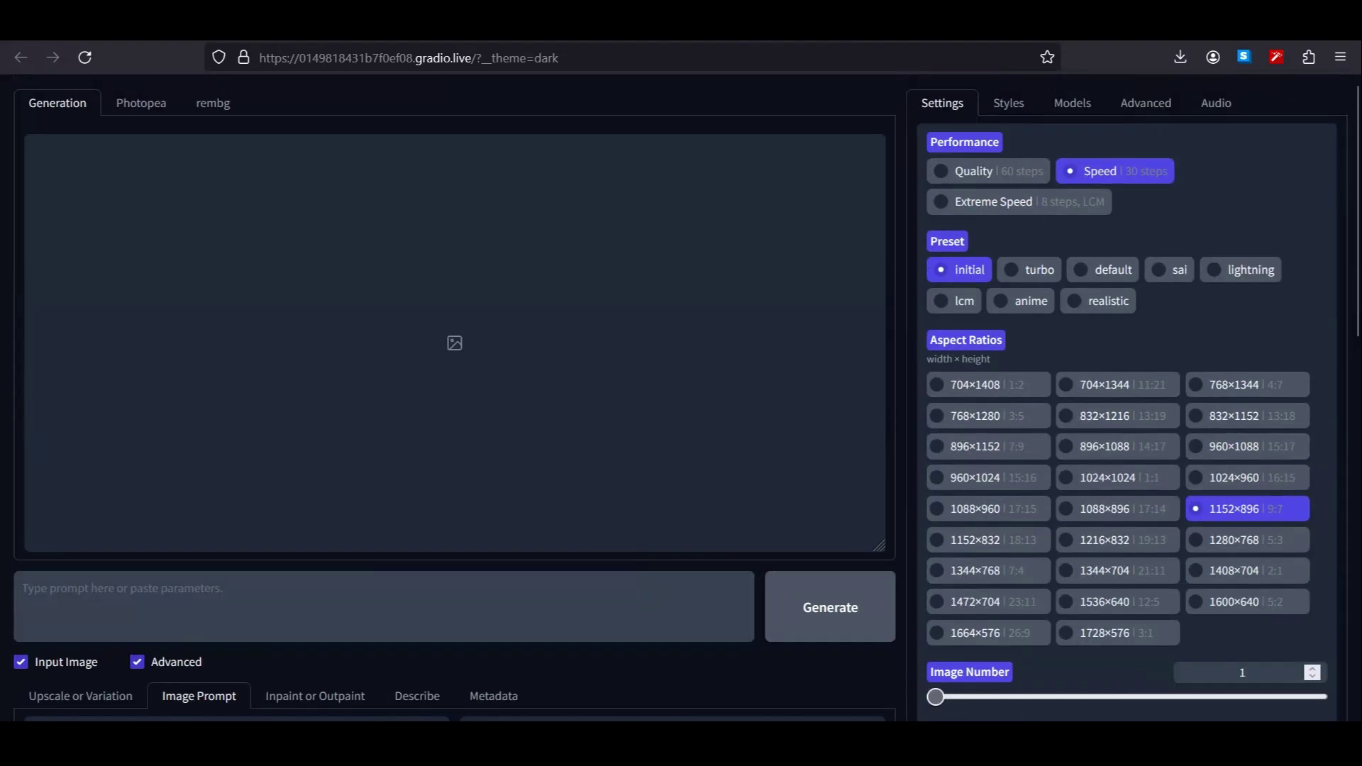
text(A beaut)
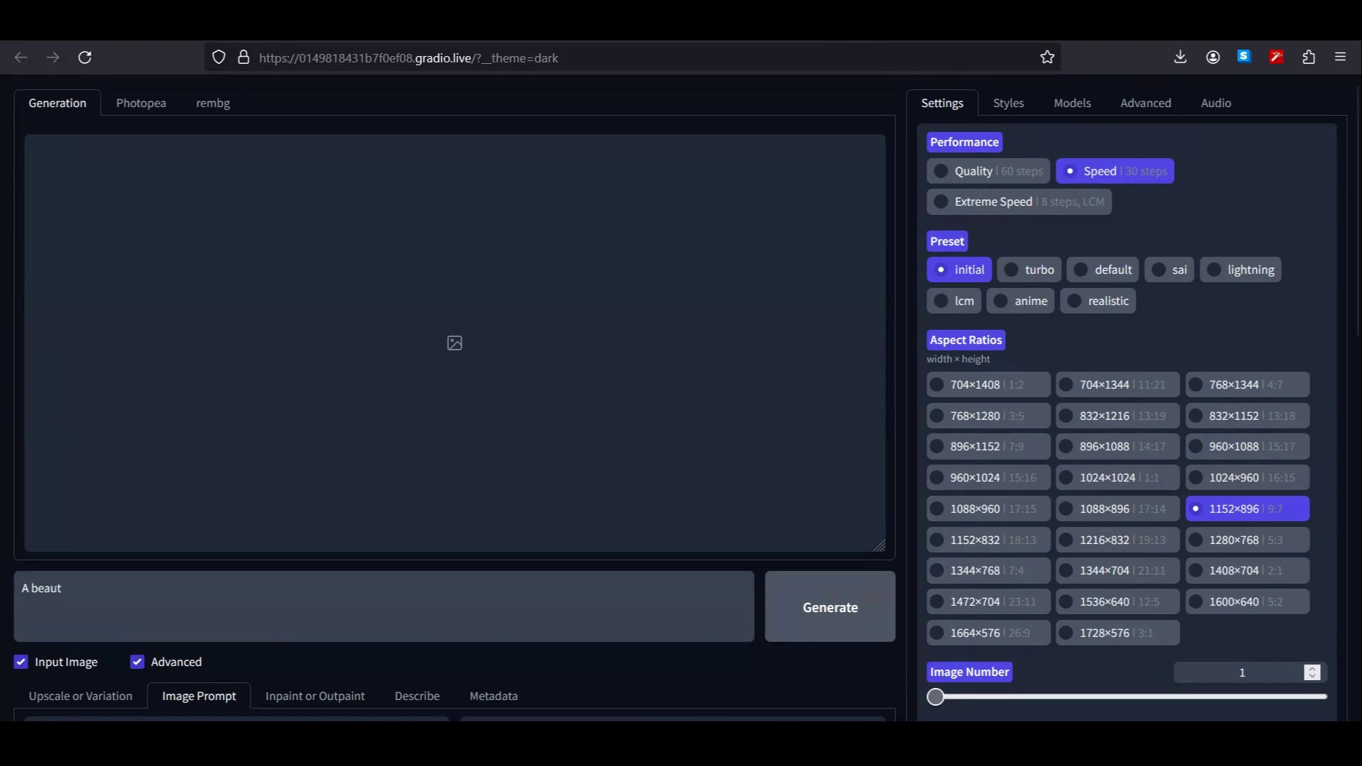
text(iful womn)
key(BackSpace)
text(en in )
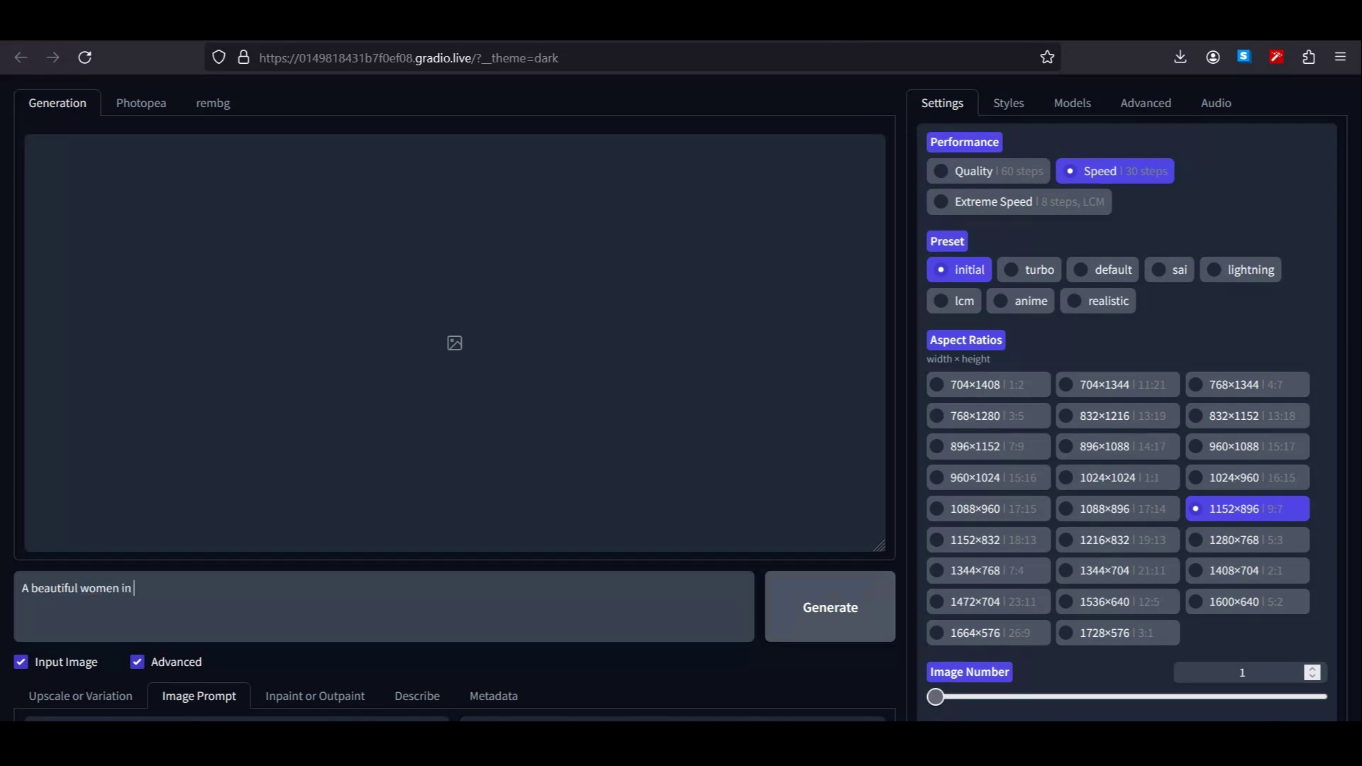
text(red dress)
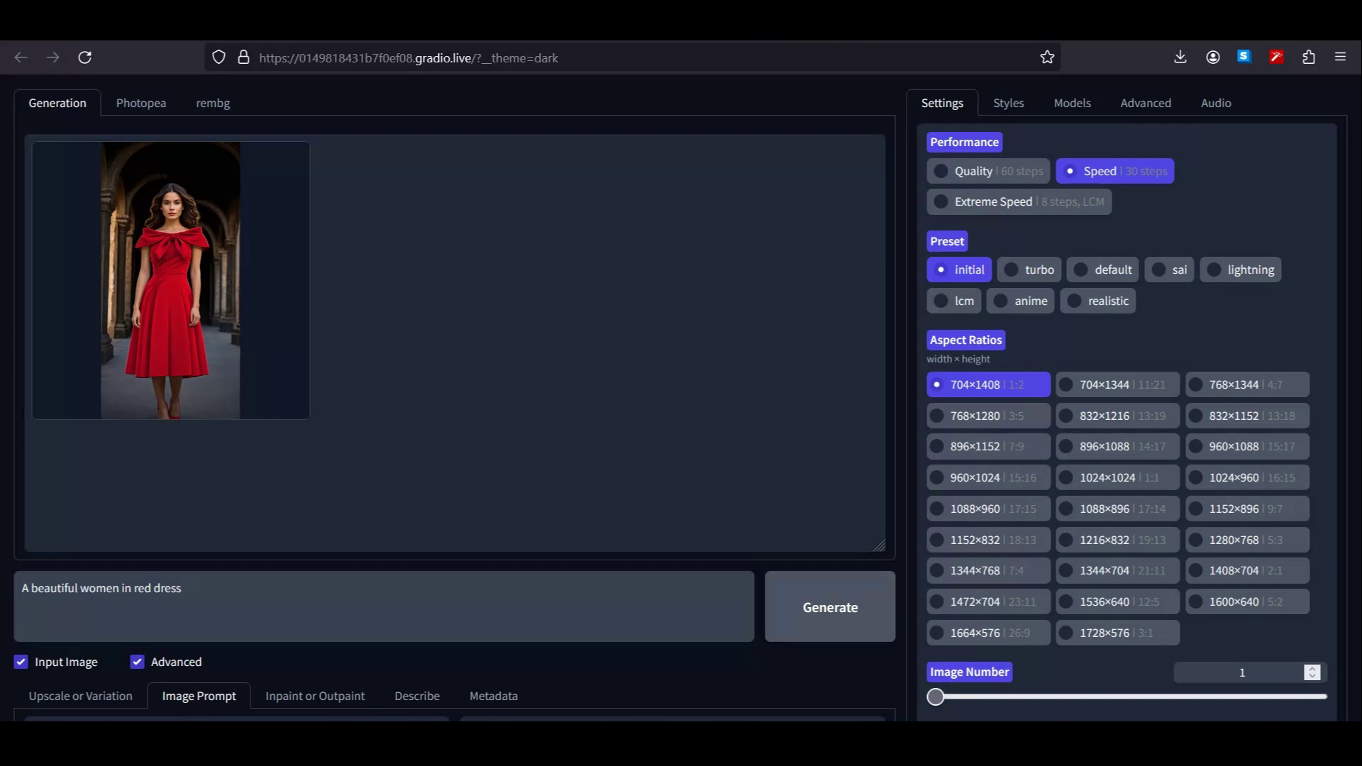
Inspect the generated result and load the red dress picture into the first Image Prompt.
click(171, 281)
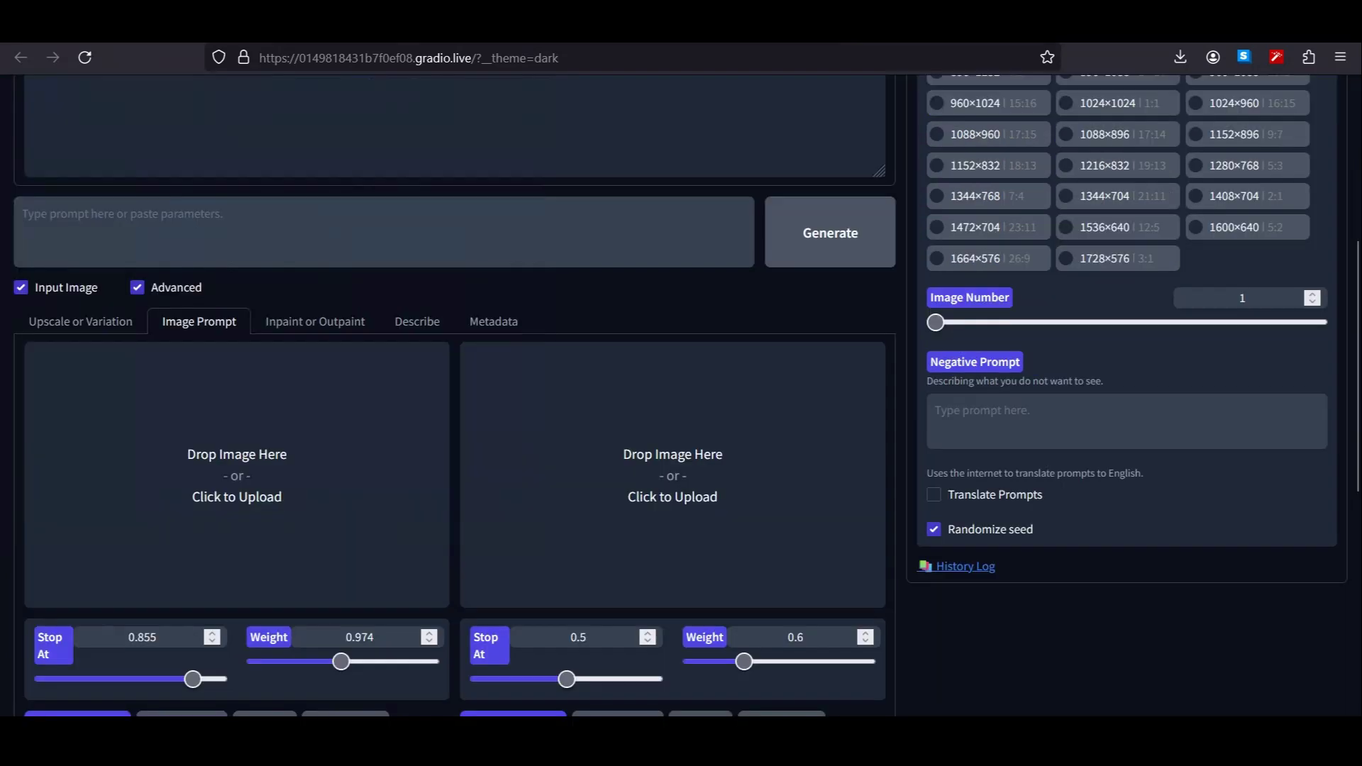
click(505, 177)
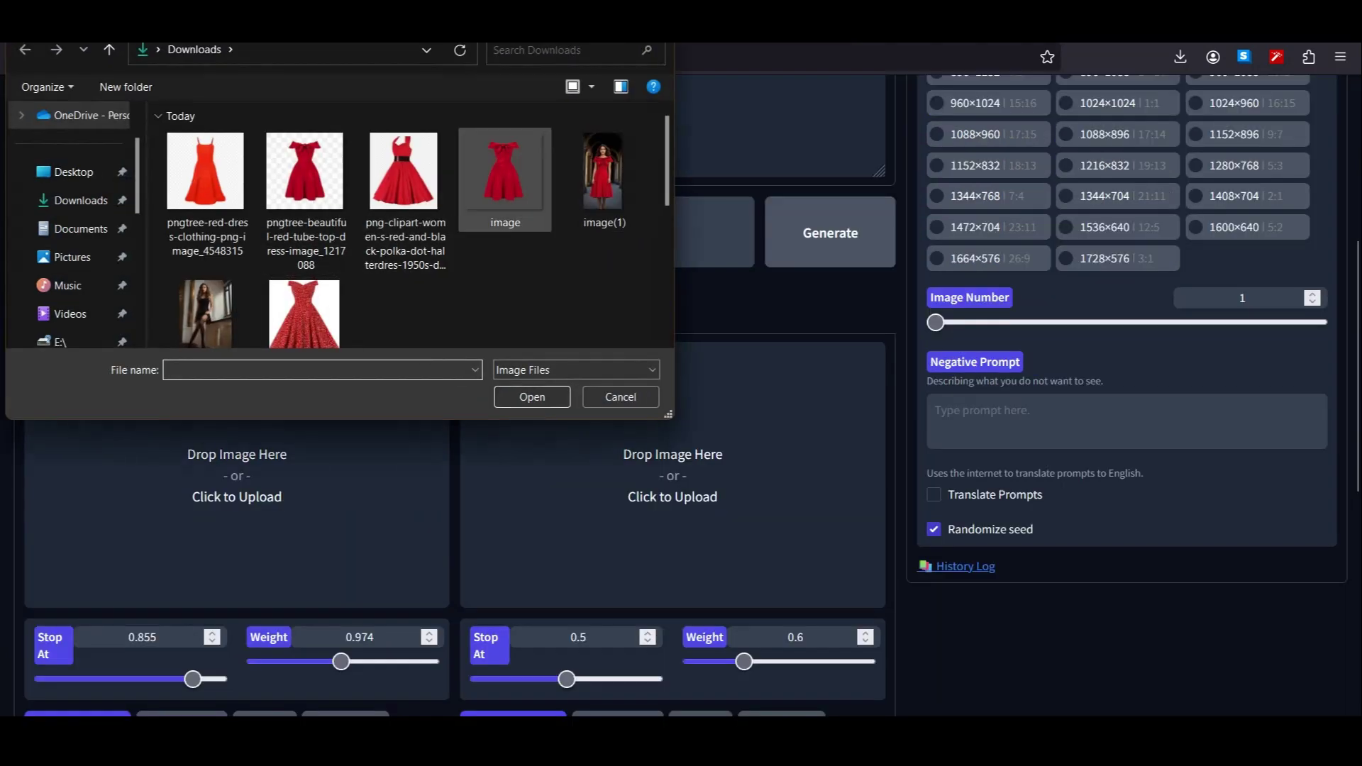
click(533, 396)
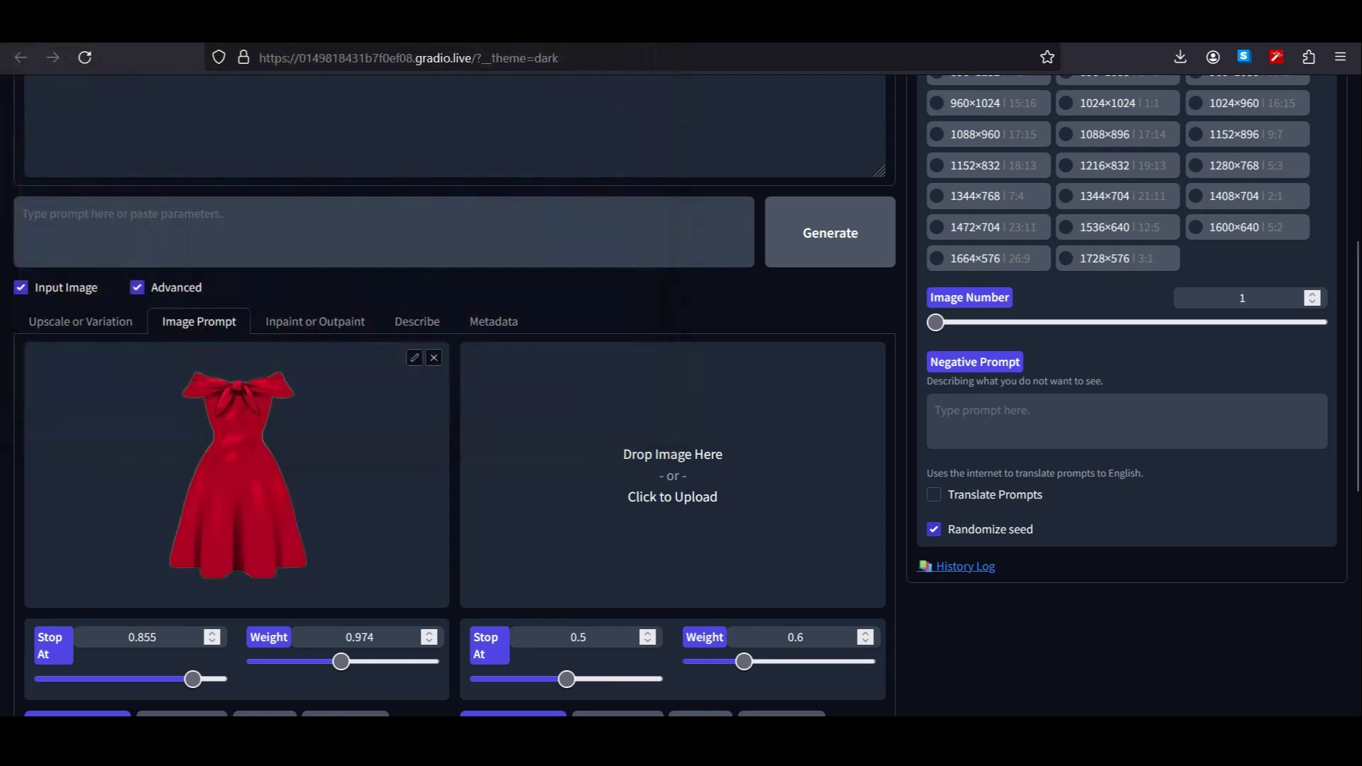
scroll(681, 397, down, 1)
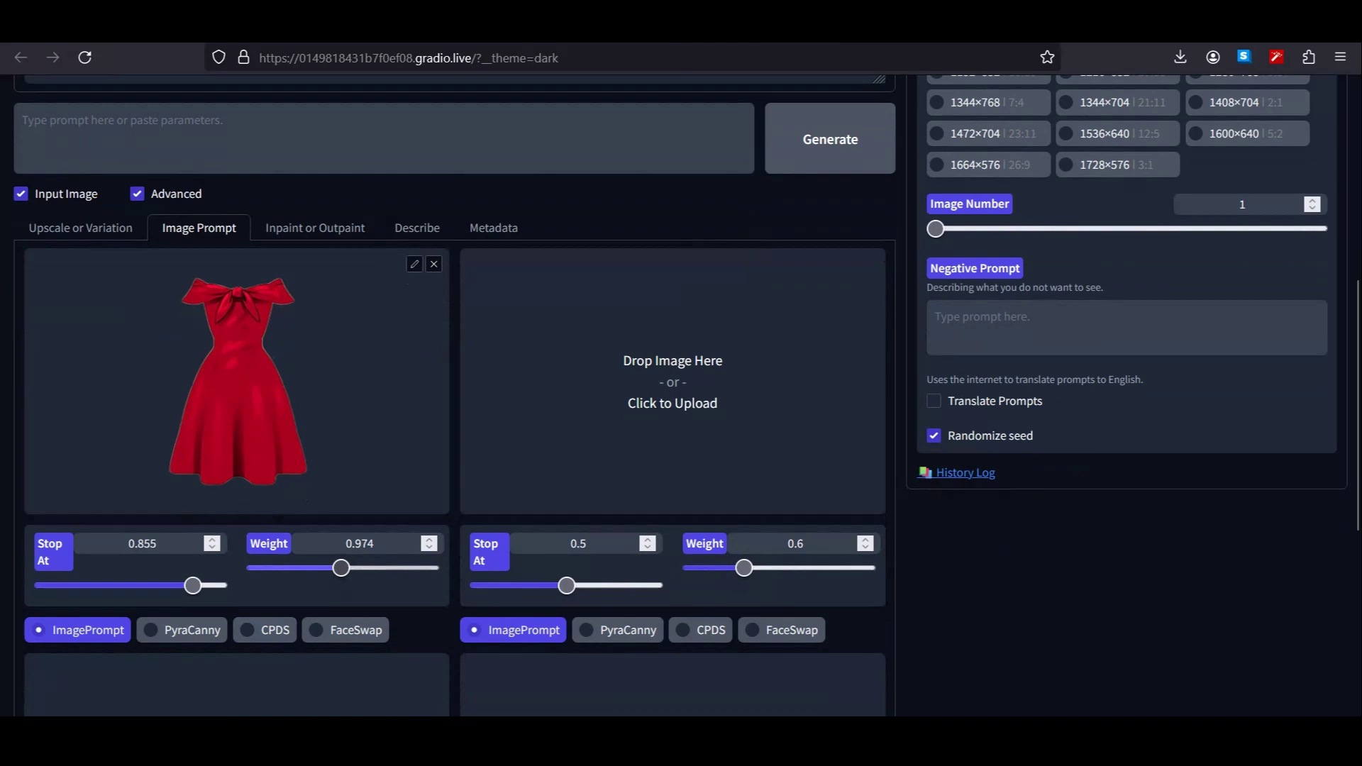
scroll(454, 398, up, 1)
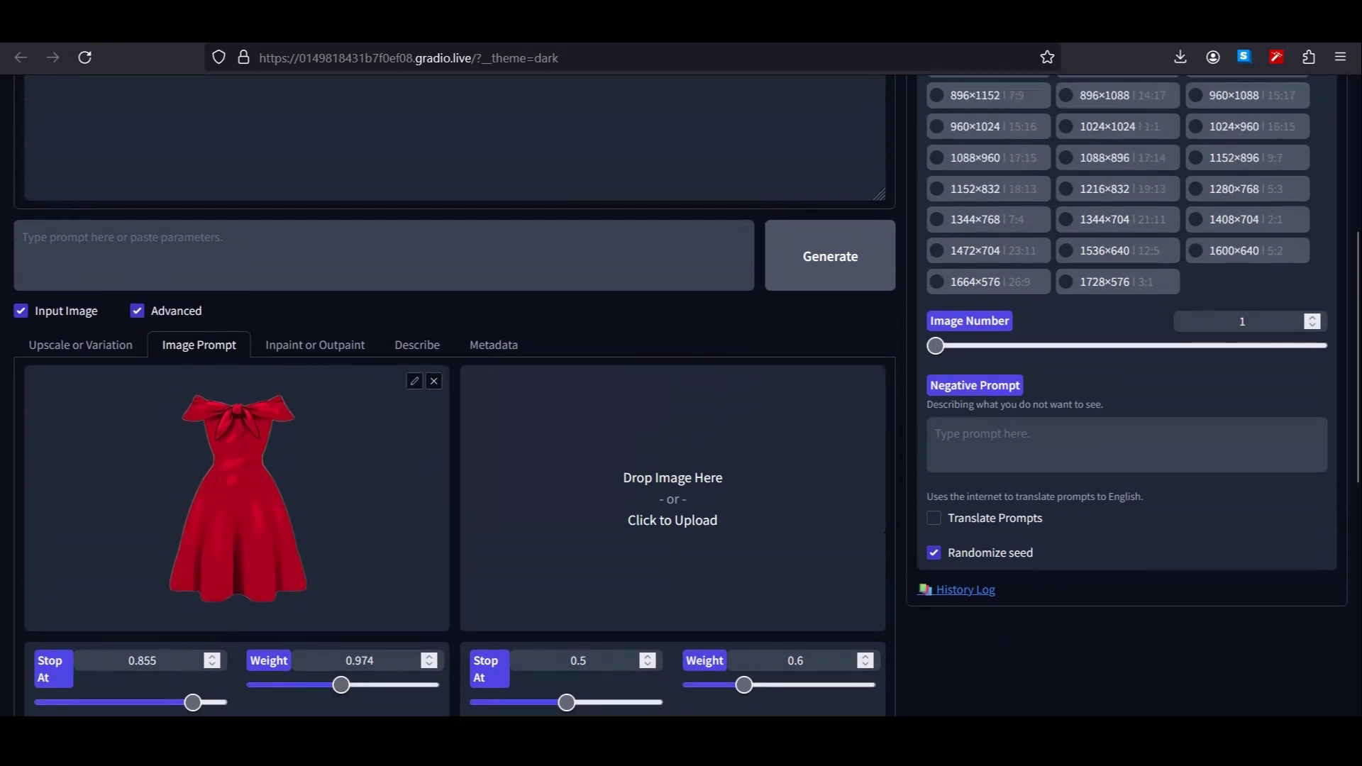
scroll(454, 398, up, 3)
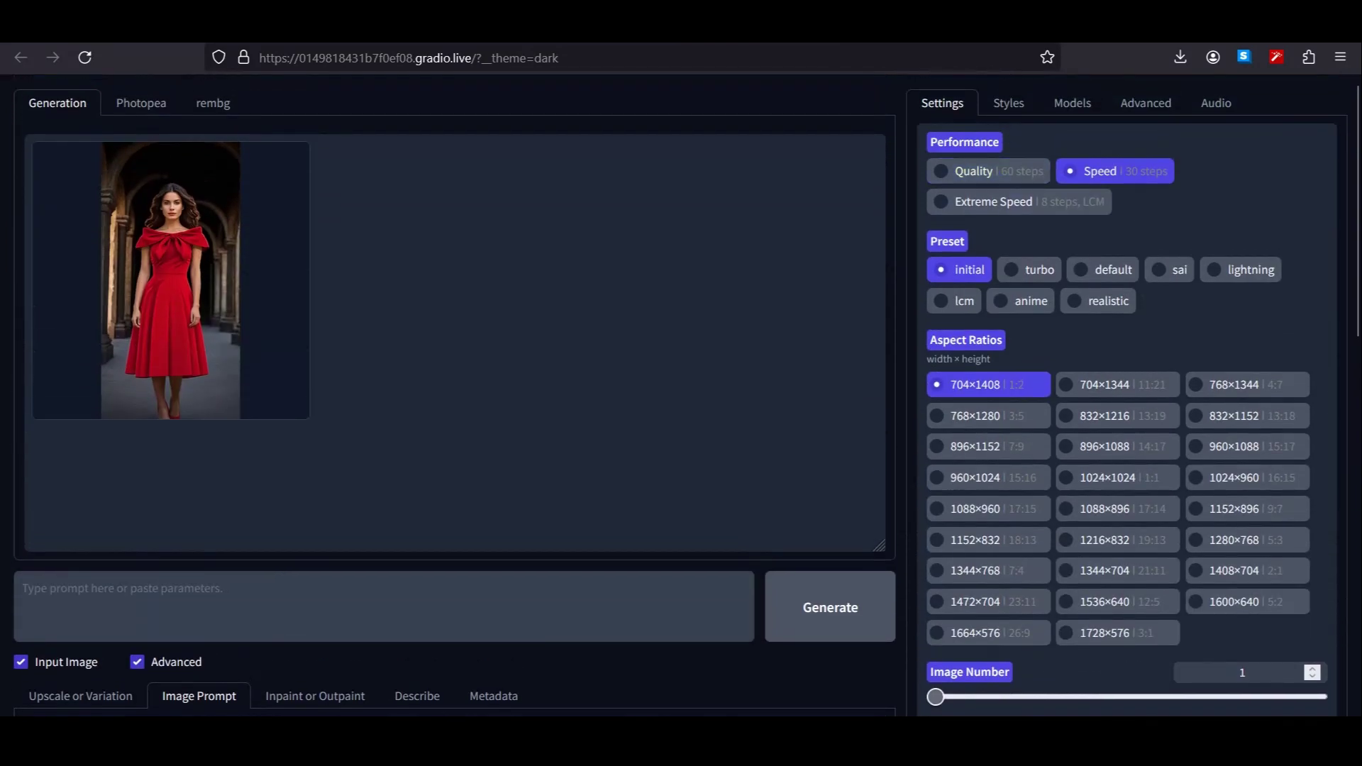
Enable Developer Debug Mode and review the Inpaint and Control debug options.
click(1145, 103)
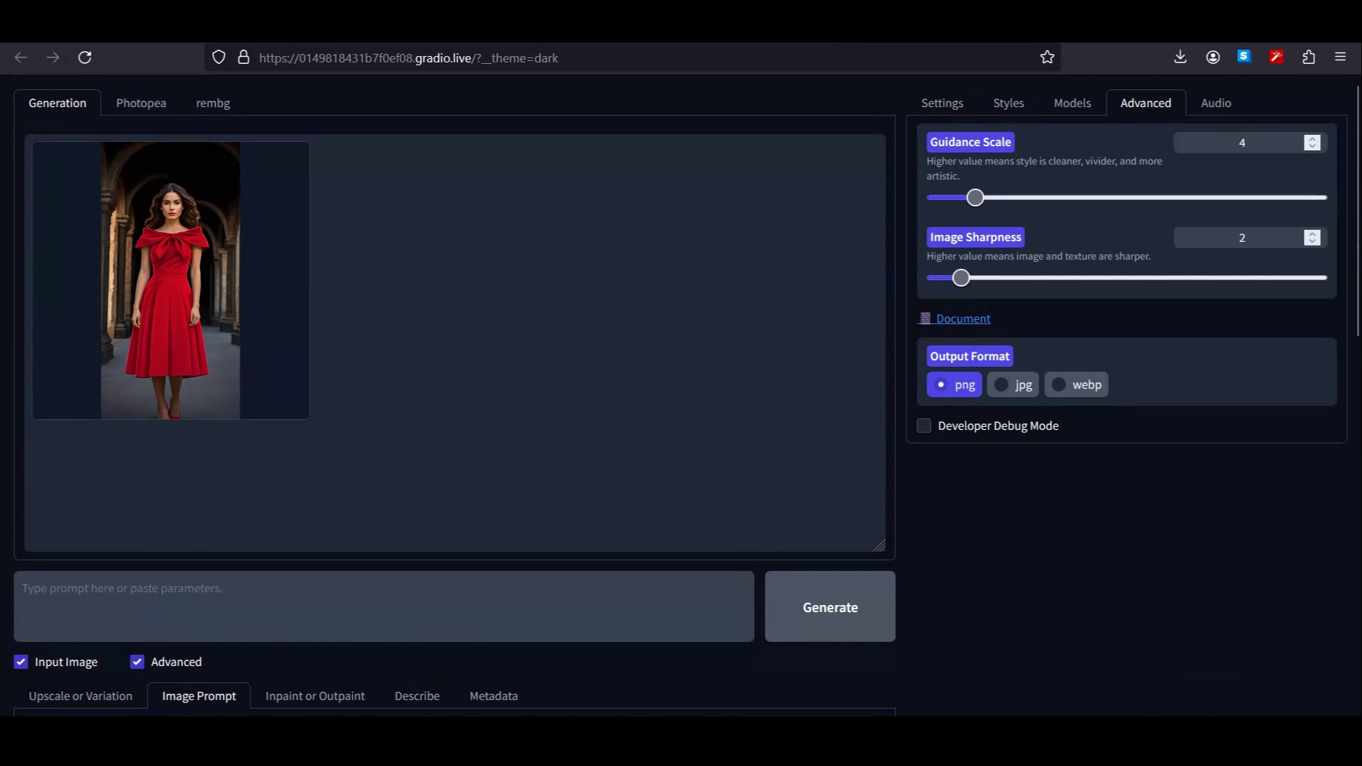
click(924, 425)
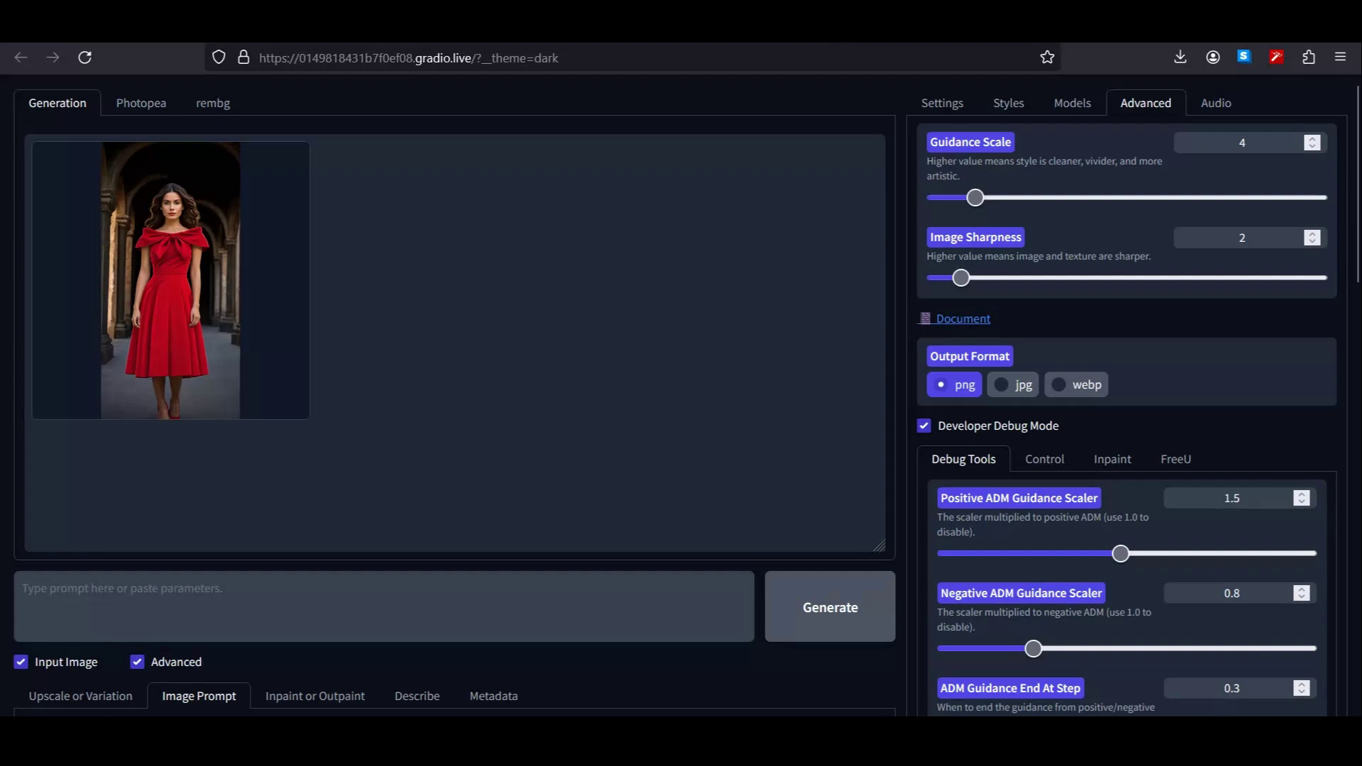
scroll(681, 398, down, 2)
scroll(1113, 366, down, 3)
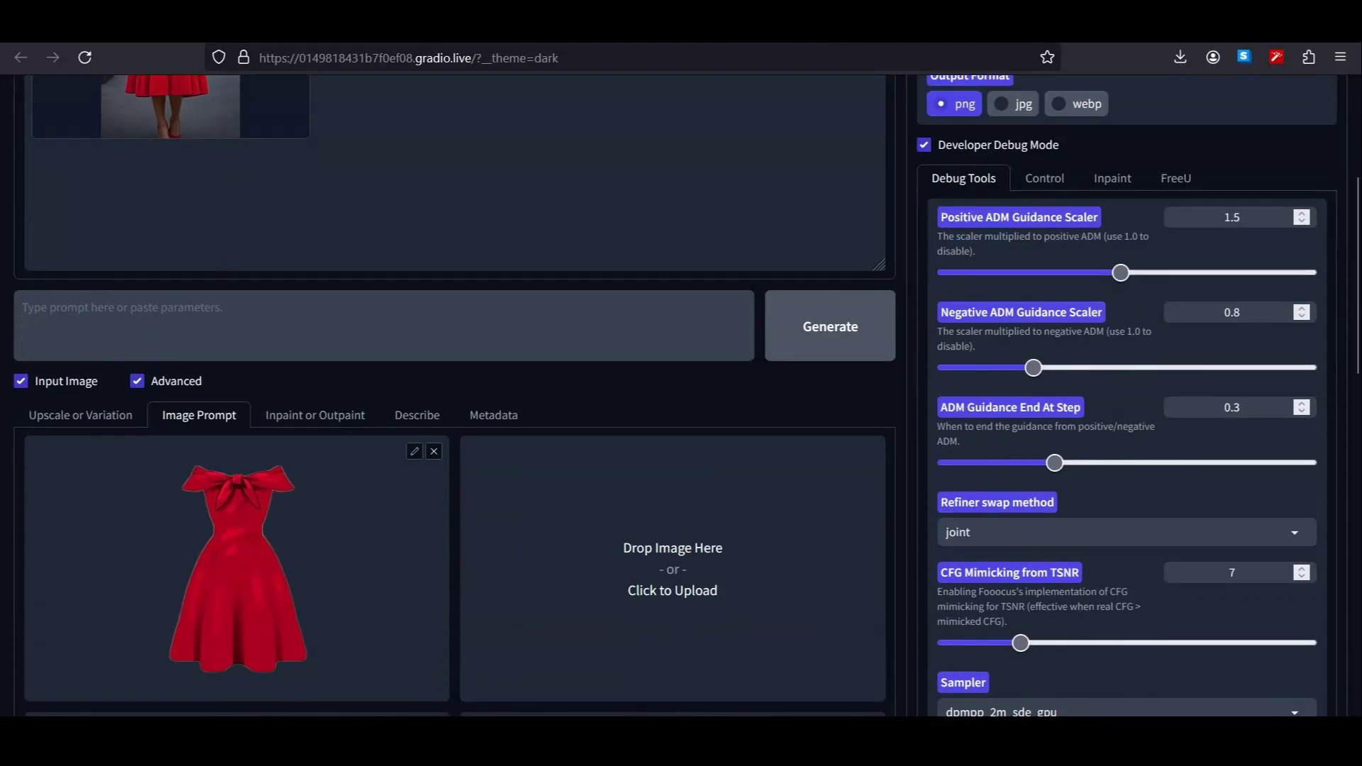
scroll(1113, 366, up, 3)
click(1112, 365)
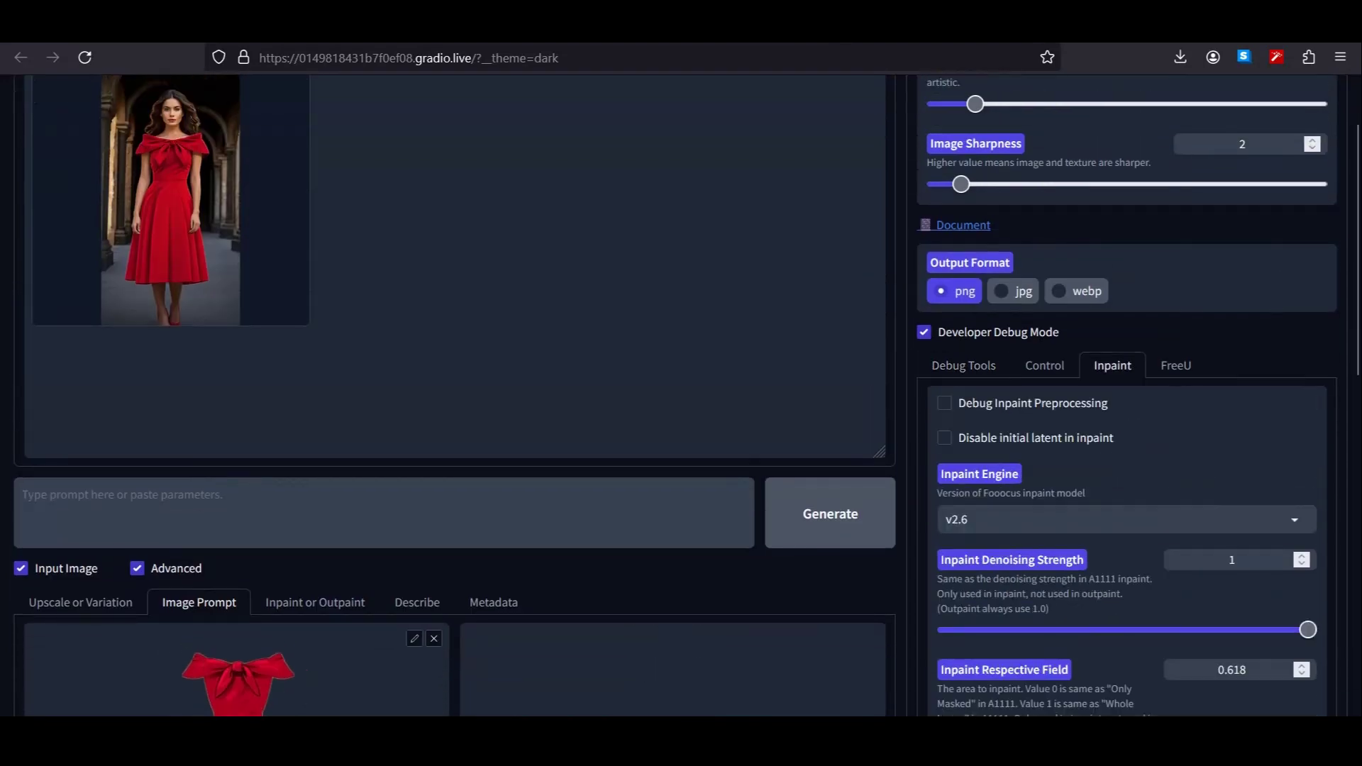
click(1045, 365)
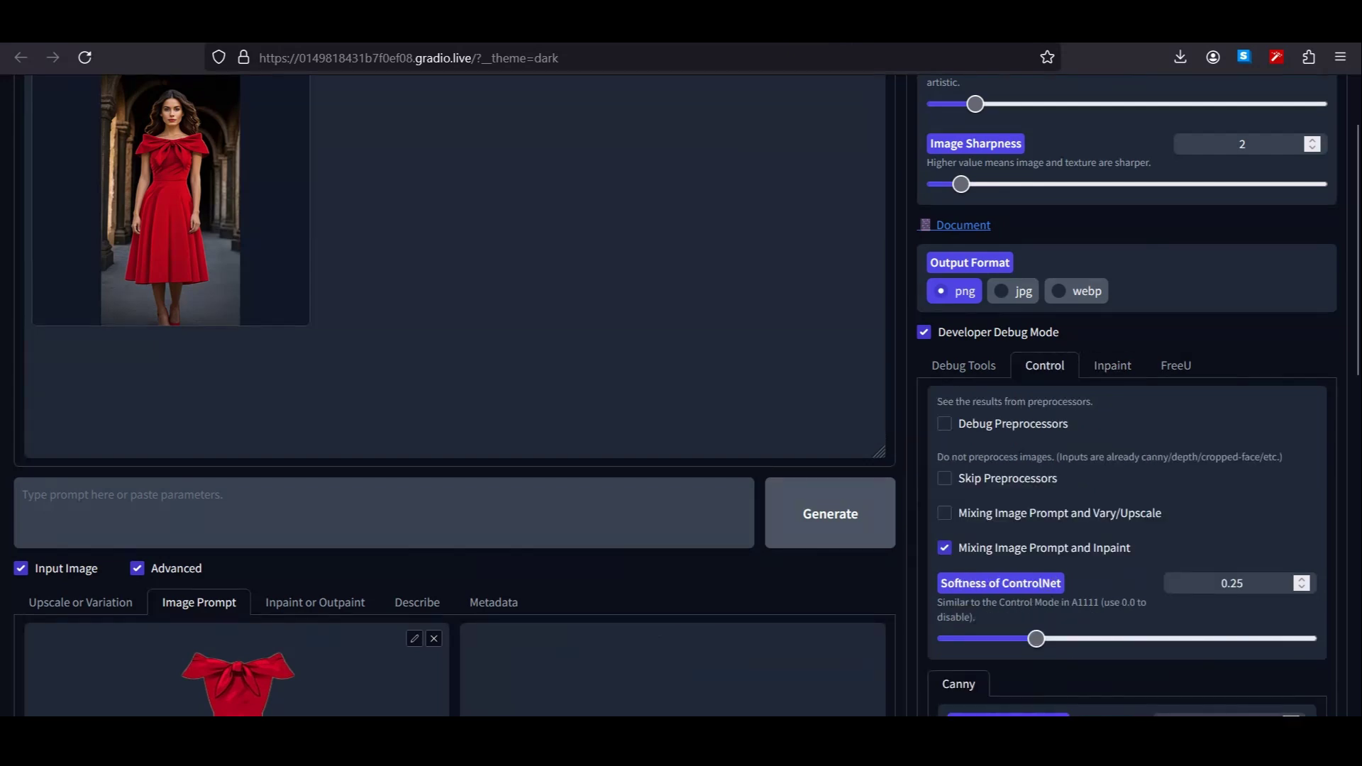
scroll(454, 397, down, 4)
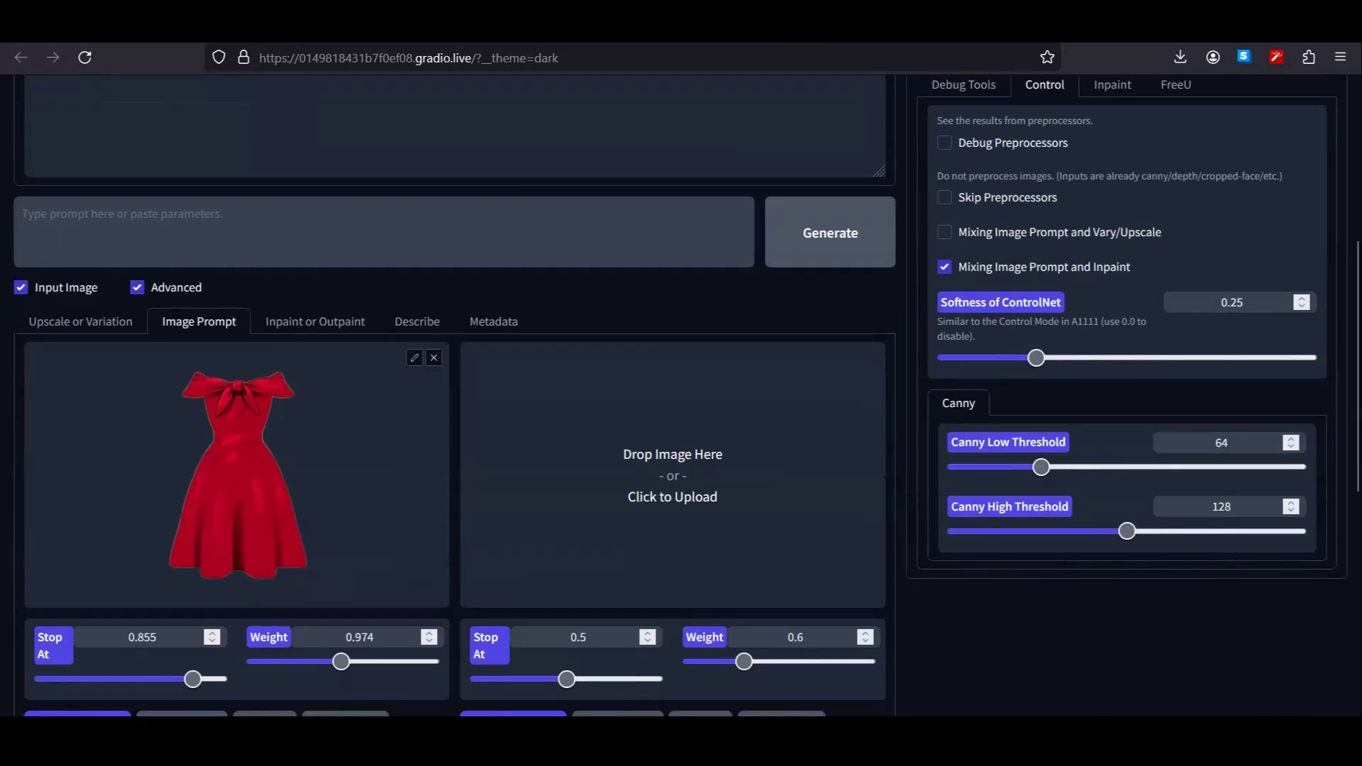
Load the photo of the woman in black into the Inpaint canvas and mask her dress.
click(315, 322)
scroll(454, 398, down, 2)
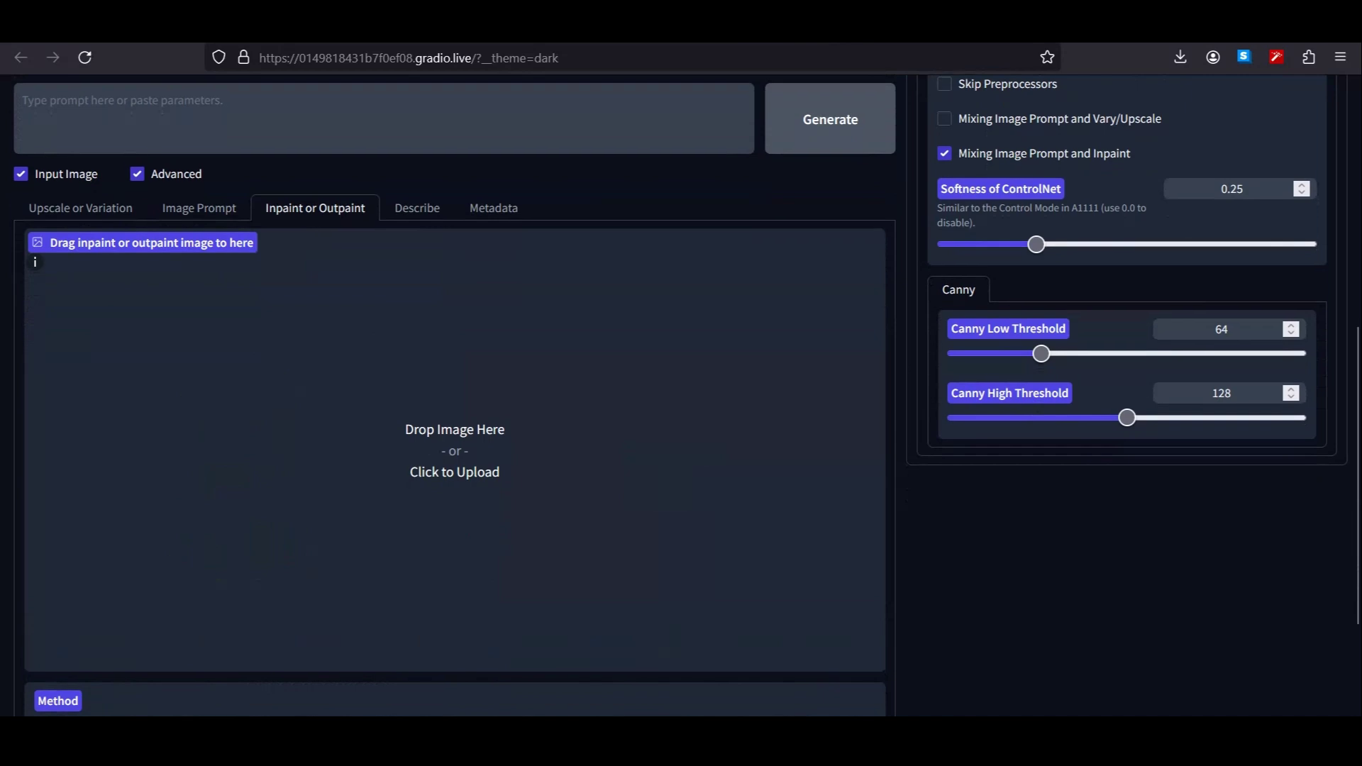
click(465, 471)
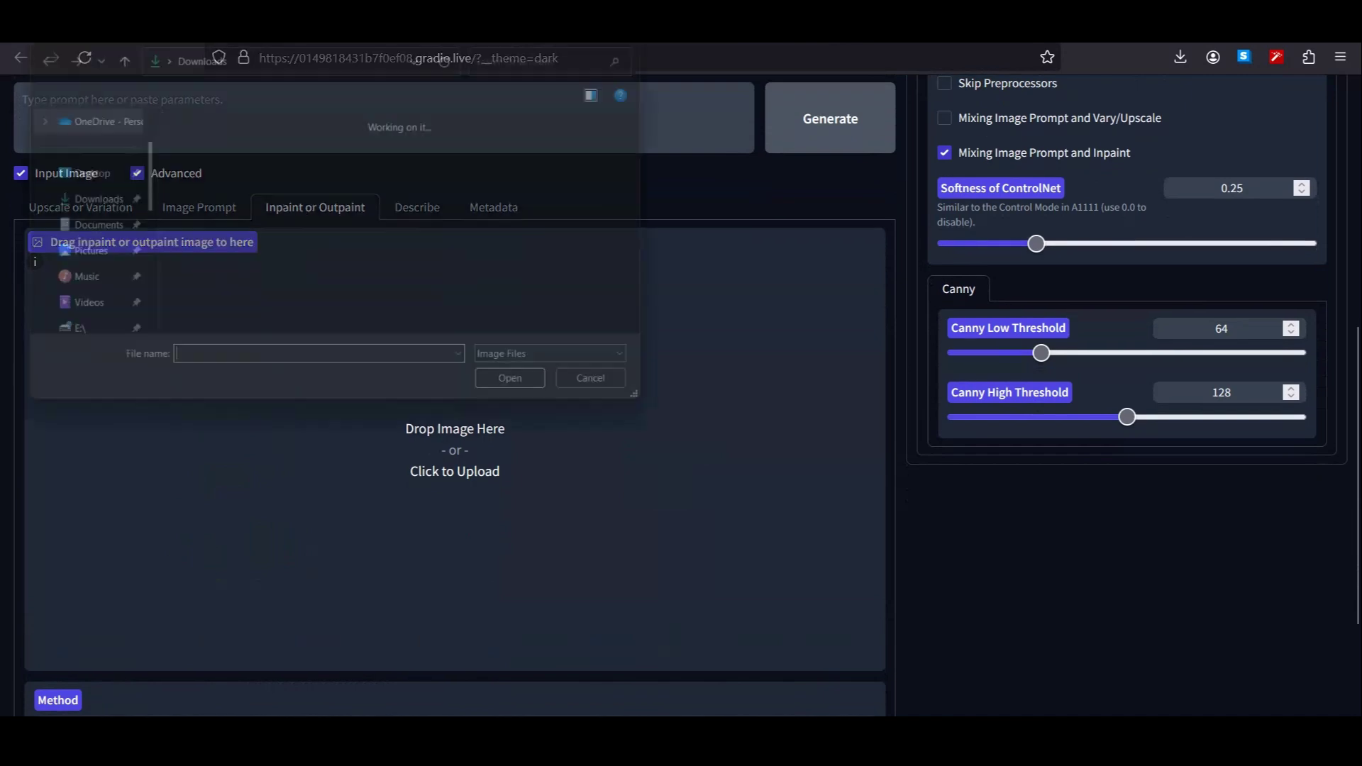
click(206, 312)
click(529, 396)
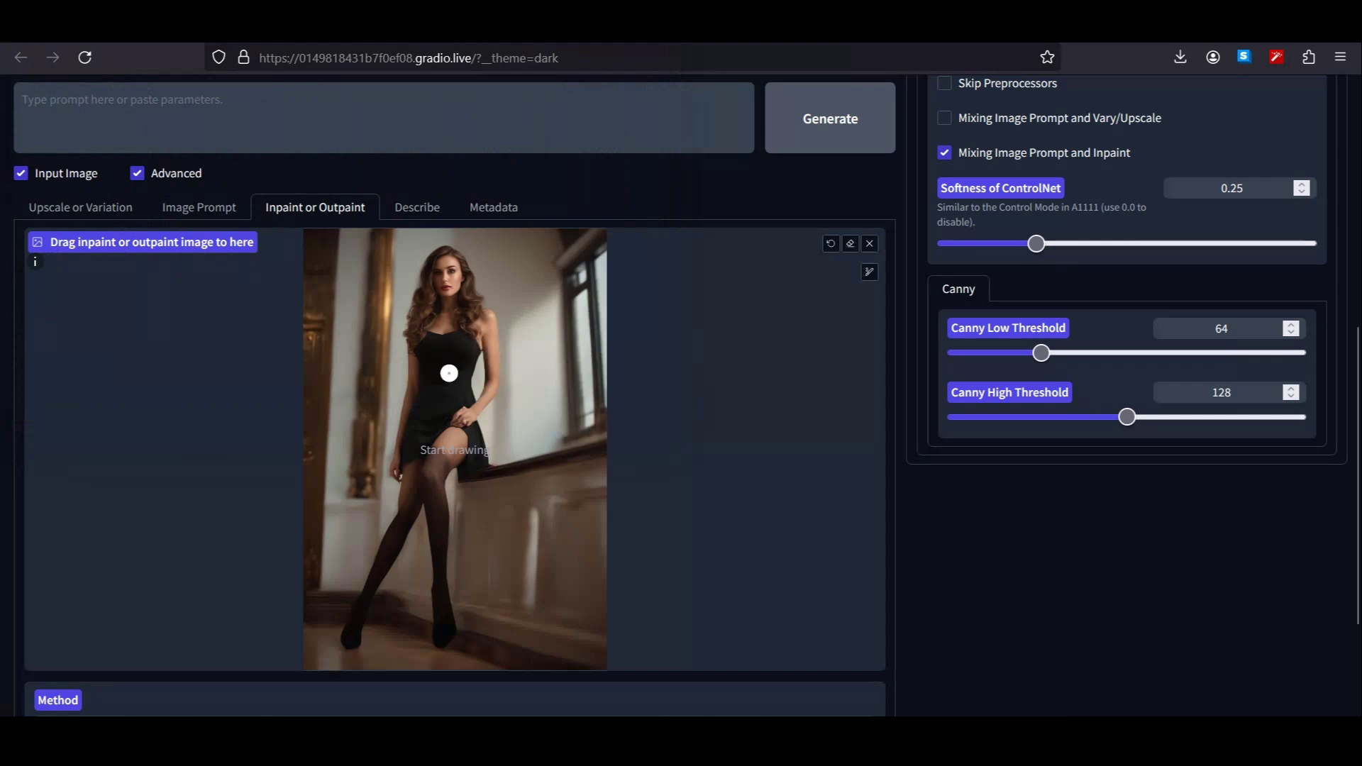
mouse_move(430, 339)
mouse_down()
mouse_move(476, 356)
mouse_move(463, 333)
mouse_move(449, 356)
mouse_move(472, 368)
mouse_move(422, 366)
mouse_move(437, 376)
mouse_move(422, 383)
mouse_move(405, 471)
mouse_move(453, 388)
mouse_up()
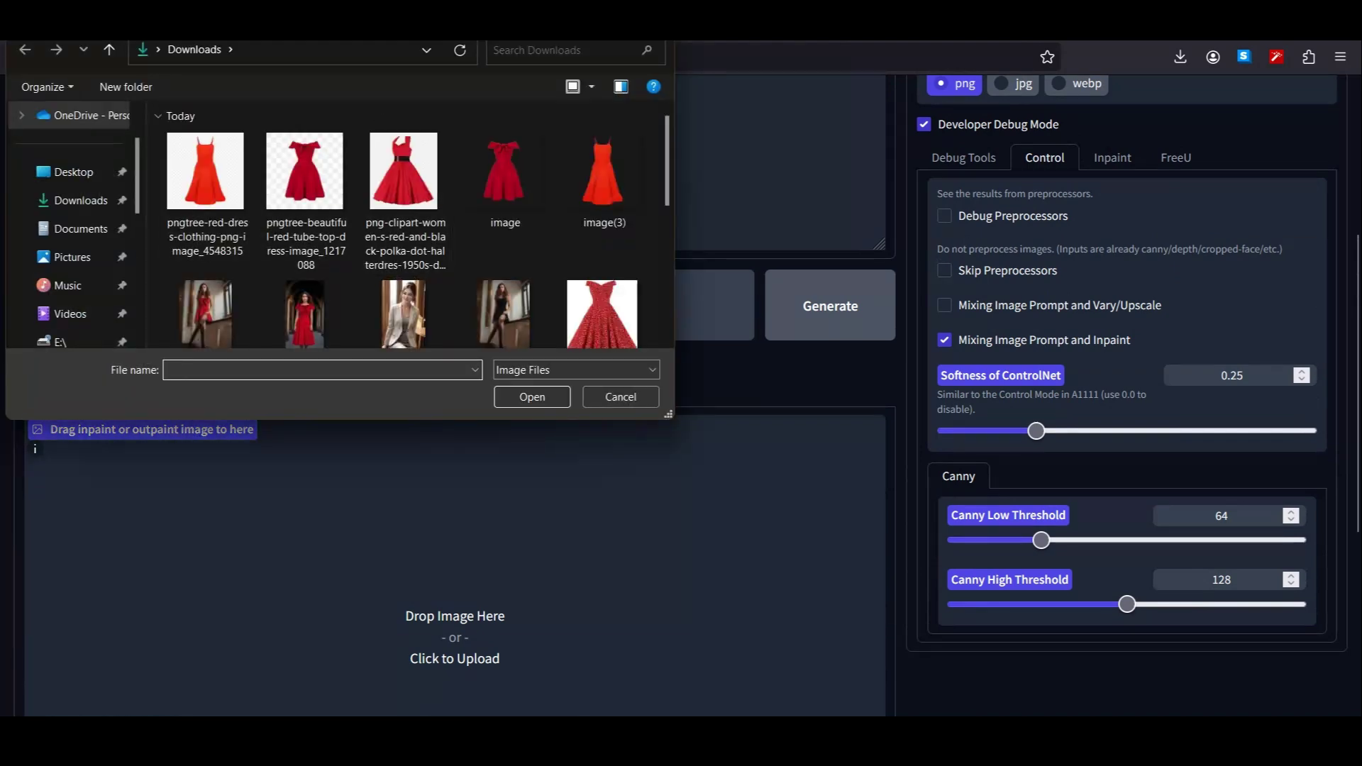
Load the photo of the woman in a blazer into the Inpaint canvas.
scroll(404, 234, down, 1)
click(404, 234)
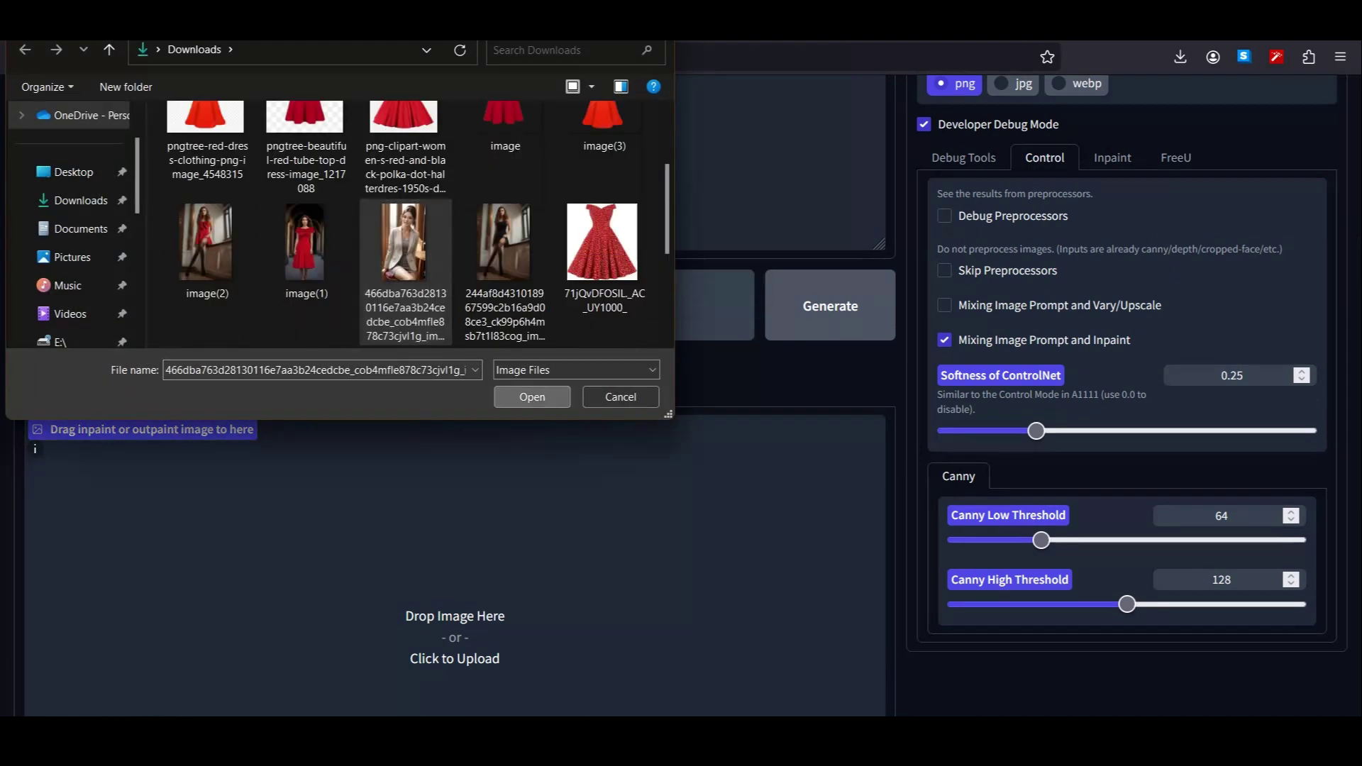
click(532, 397)
scroll(575, 482, down, 4)
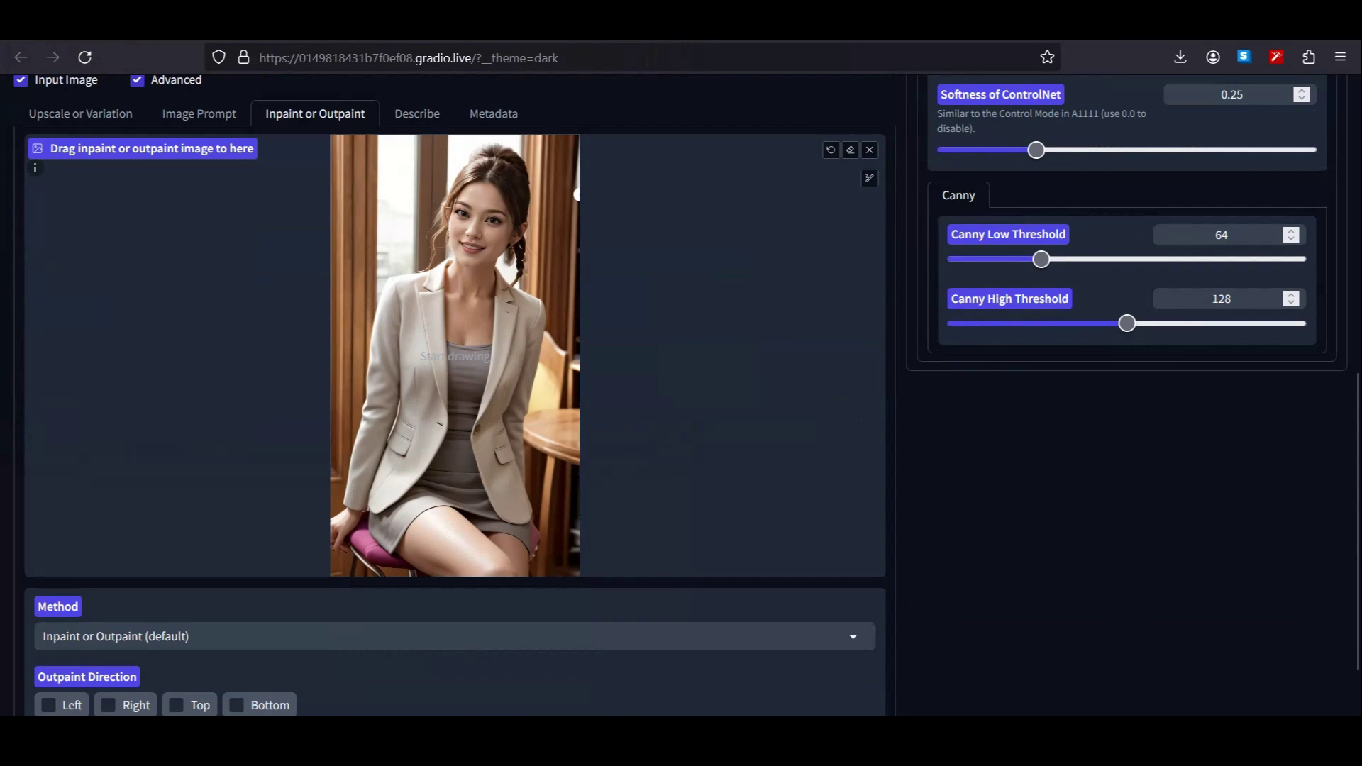
scroll(454, 397, down, 1)
scroll(454, 397, up, 9)
scroll(454, 397, down, 4)
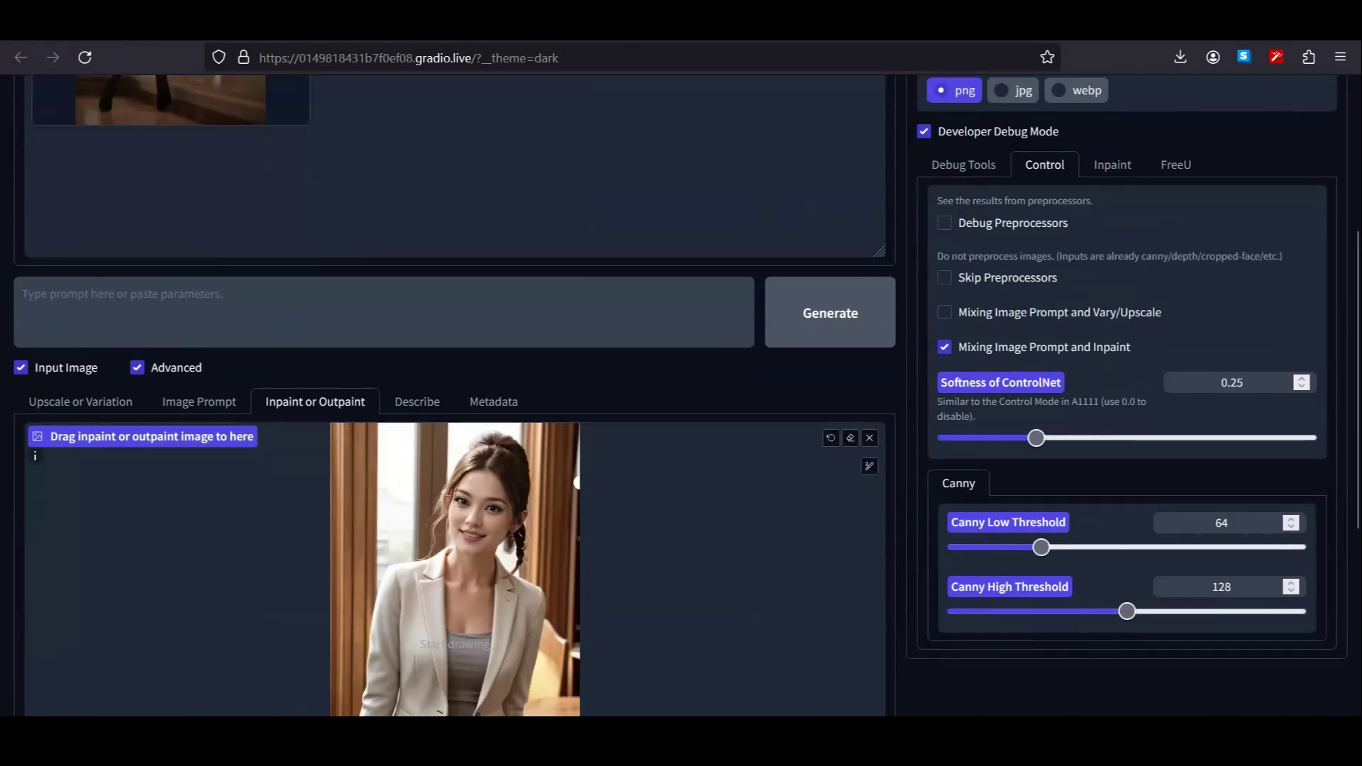
scroll(455, 397, down, 3)
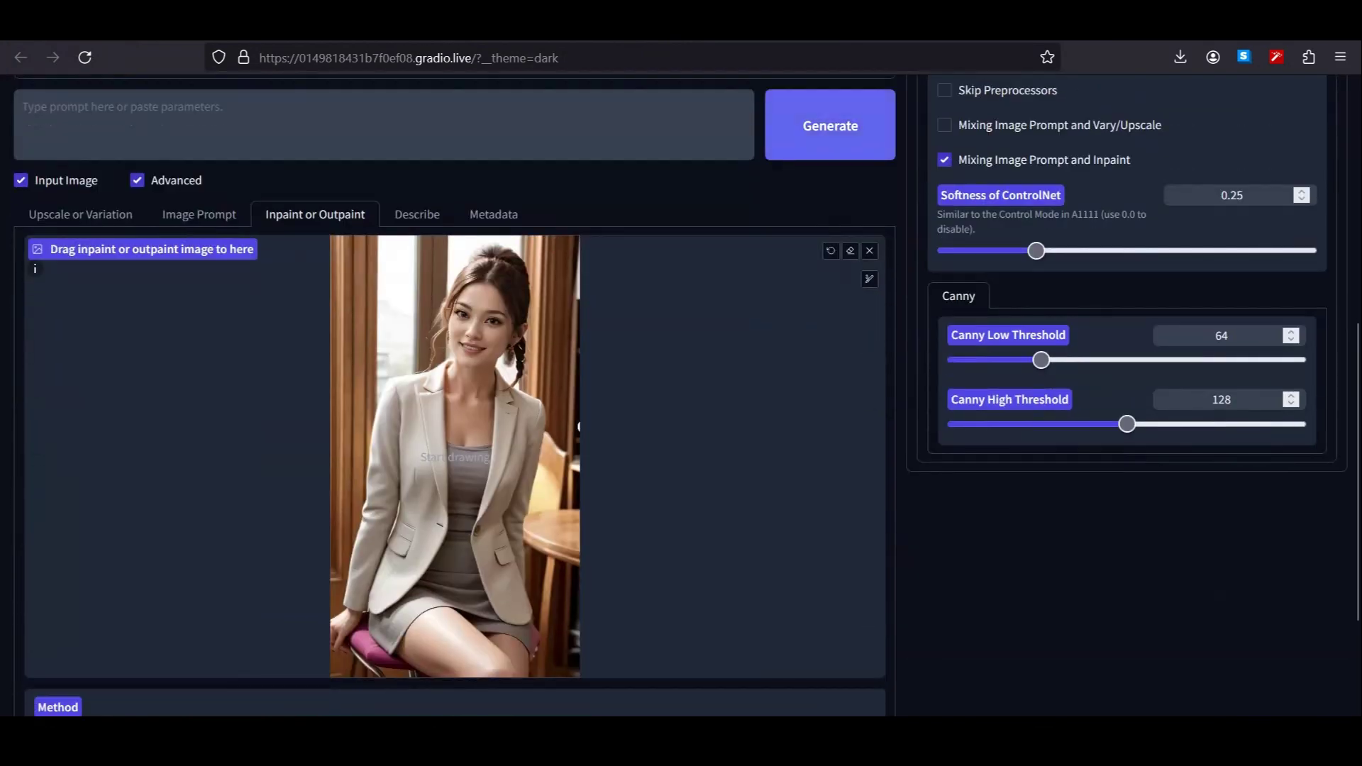
scroll(454, 397, up, 7)
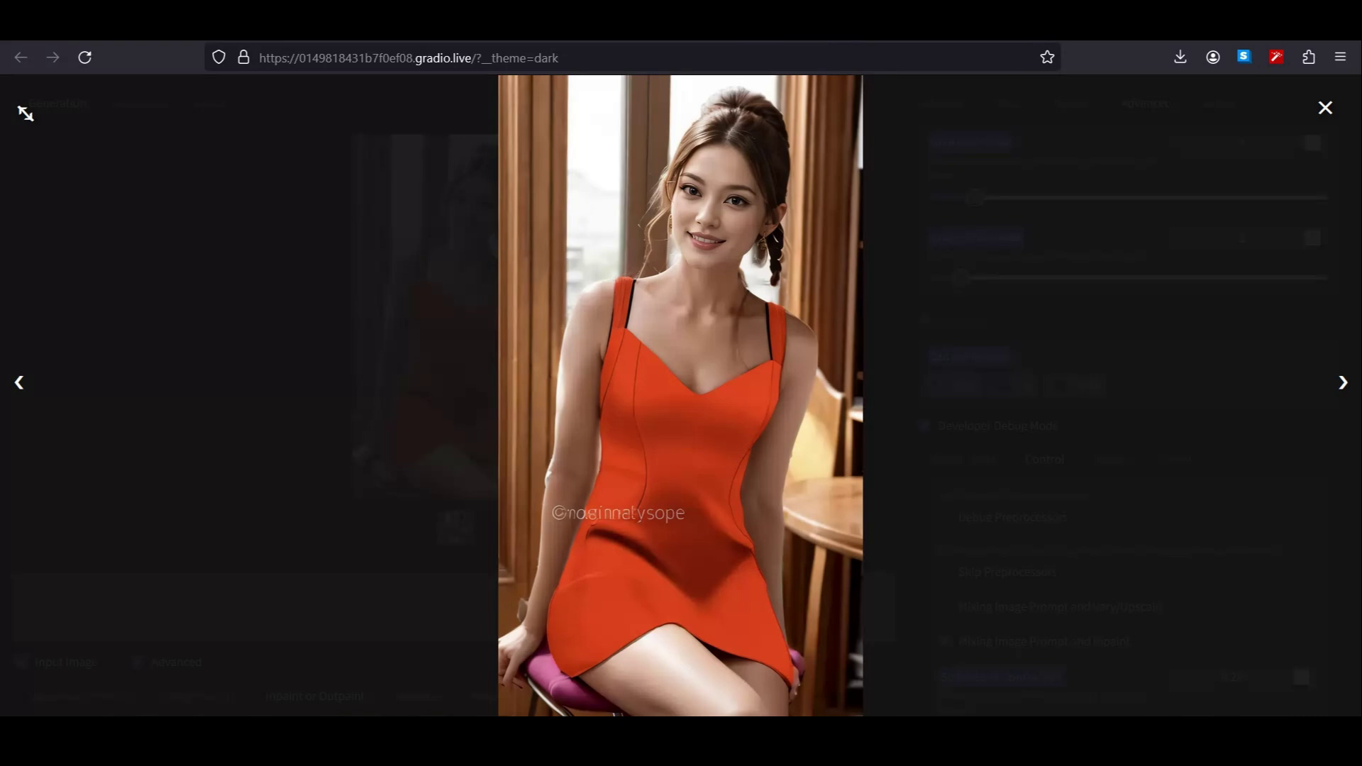
key(Escape)
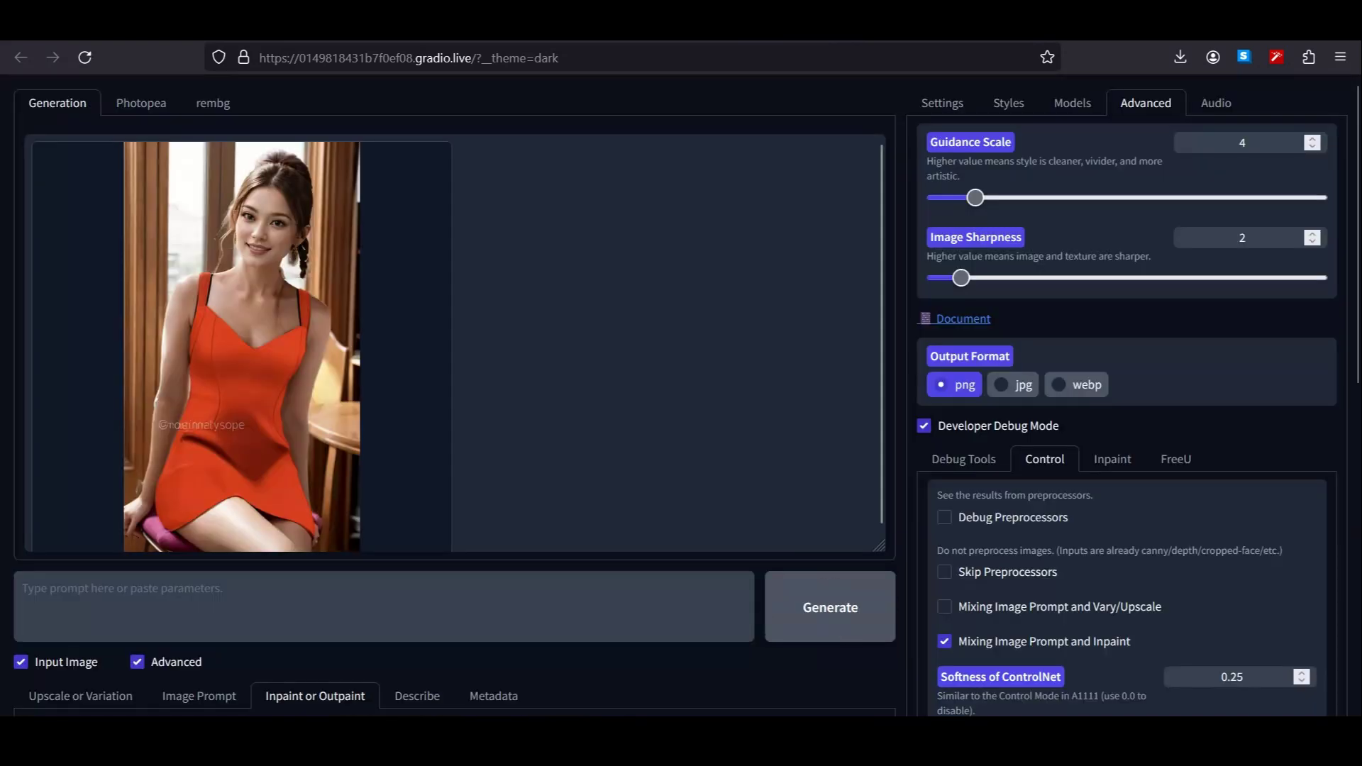